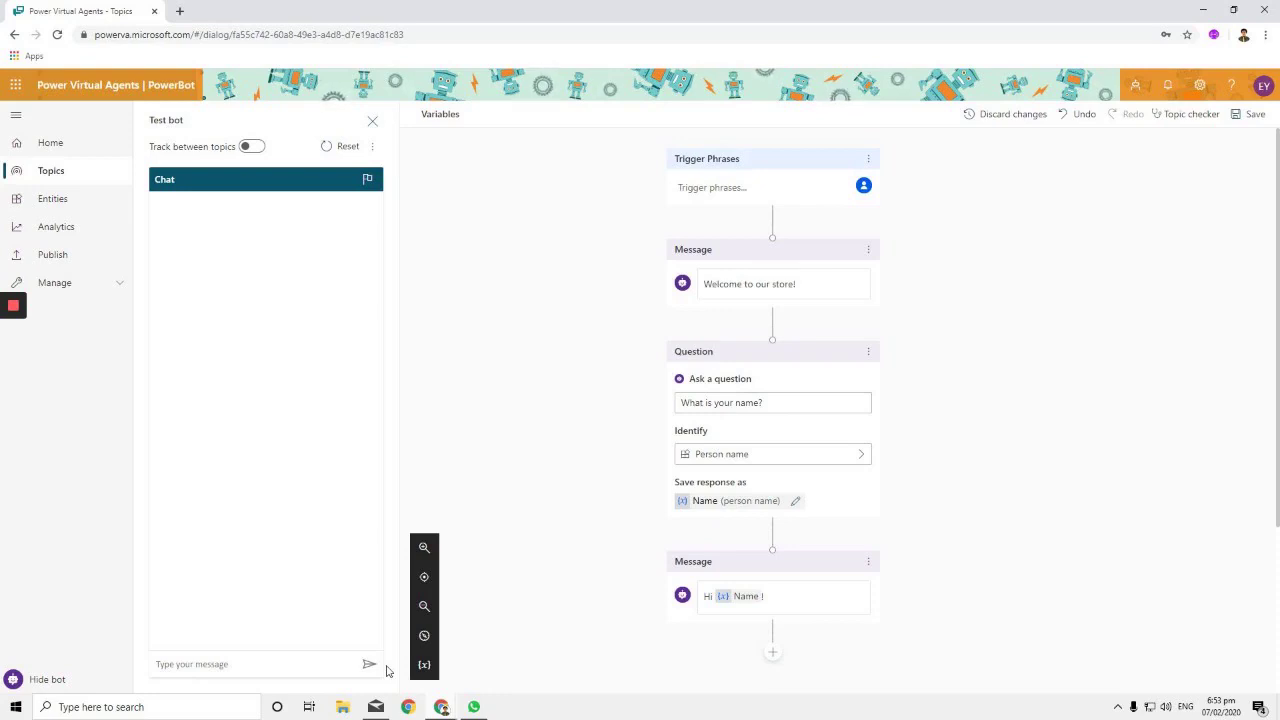
Inspect the "What is your name?" question's entity choices, its response variable's naming options and the greeting message that uses the variable
{"action": "scroll", "coordinate": [778, 385], "scroll_direction": "down", "scroll_amount": 1}
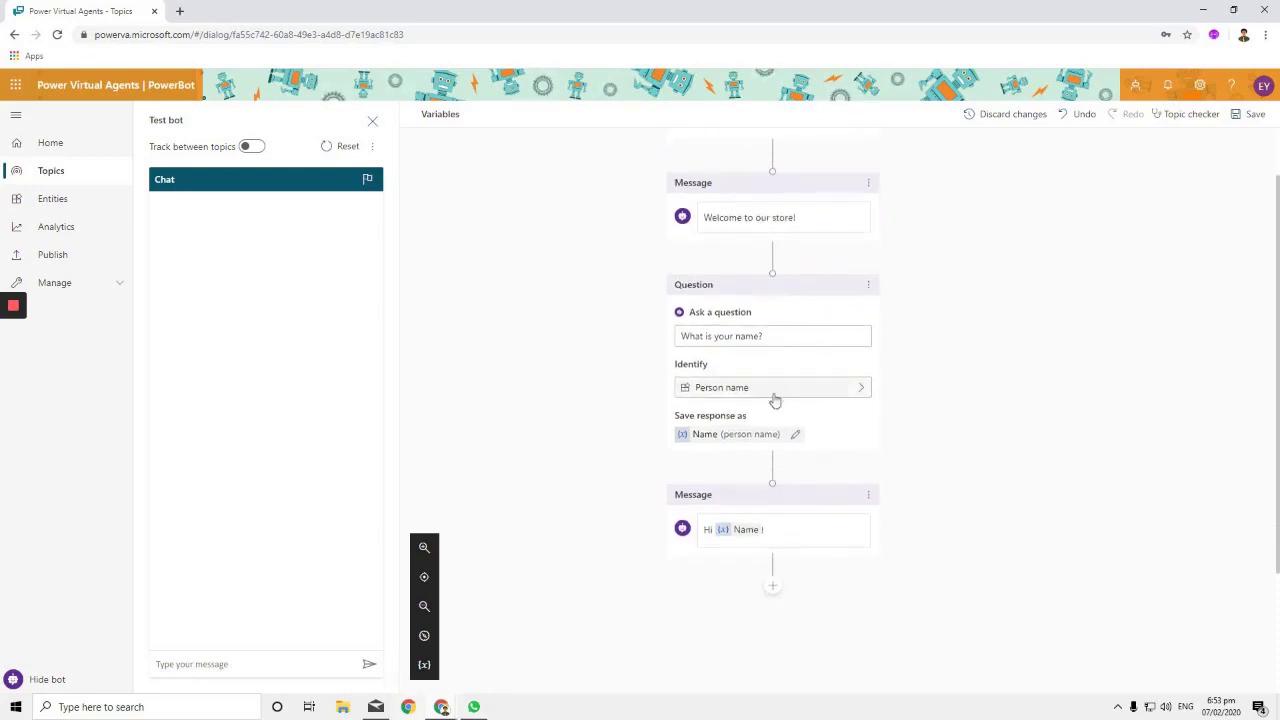
{"action": "left_click", "coordinate": [775, 336]}
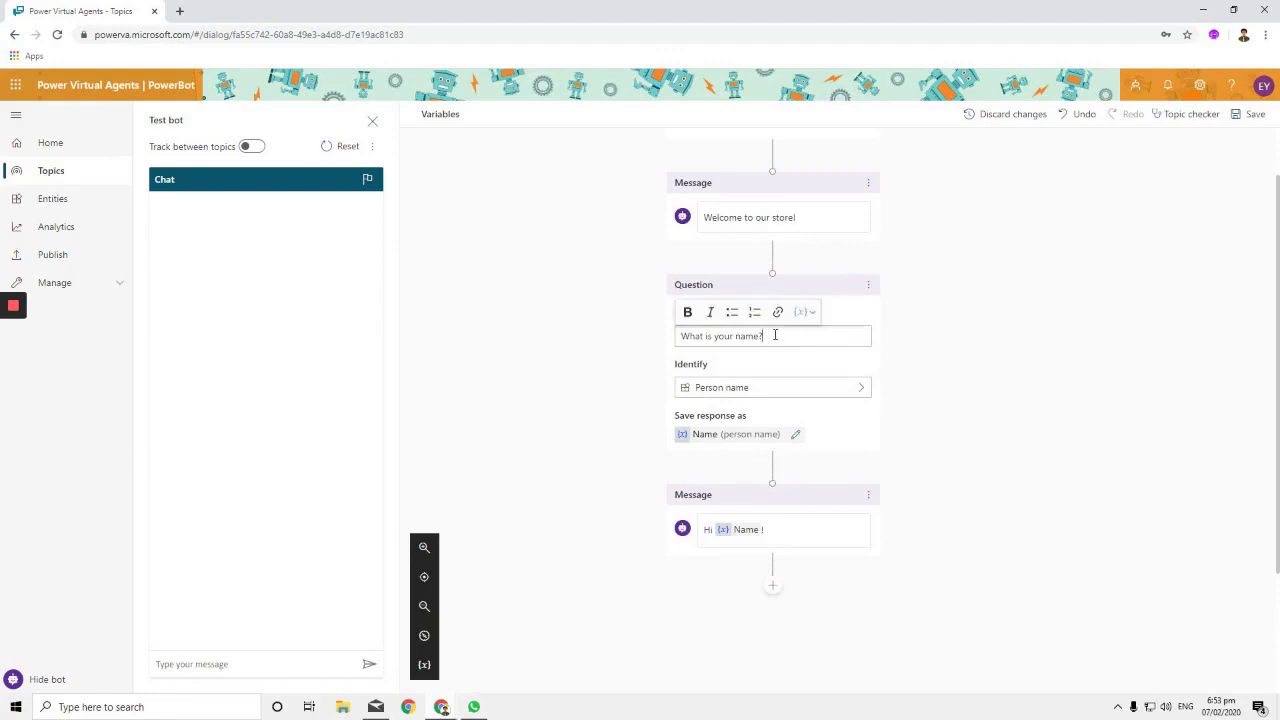
{"action": "left_click", "coordinate": [790, 388]}
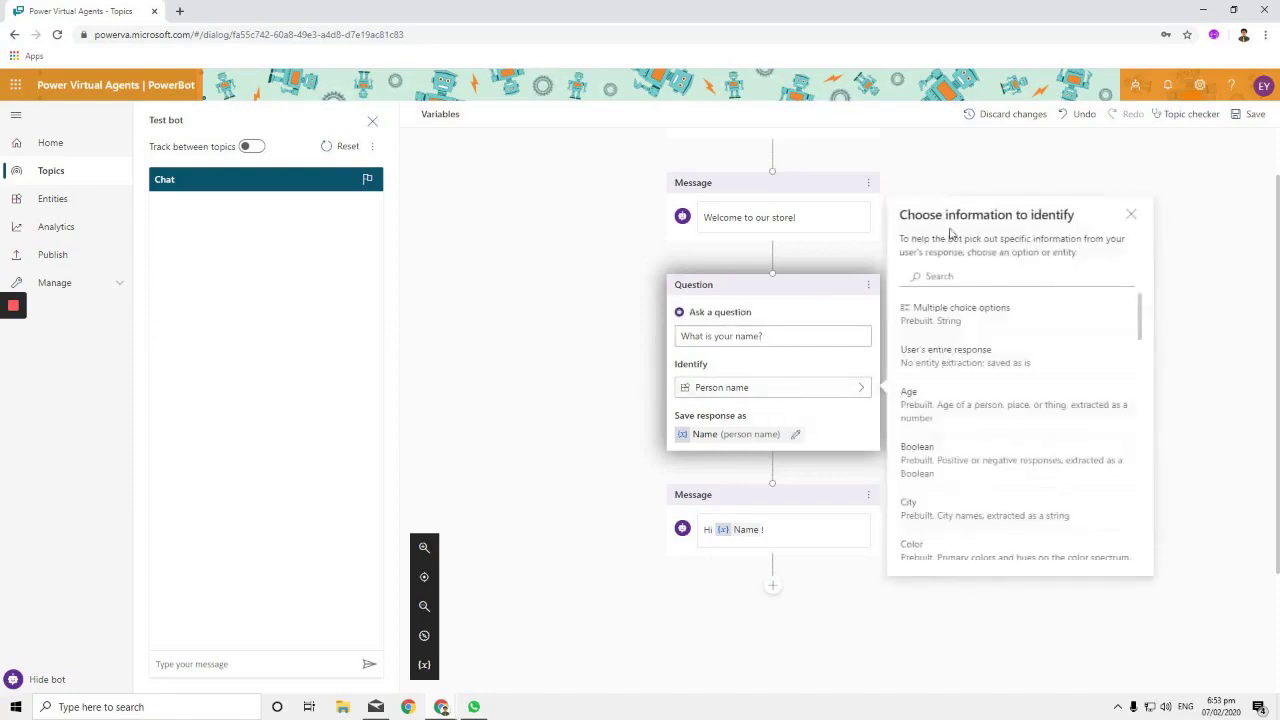
{"action": "left_click", "coordinate": [751, 366]}
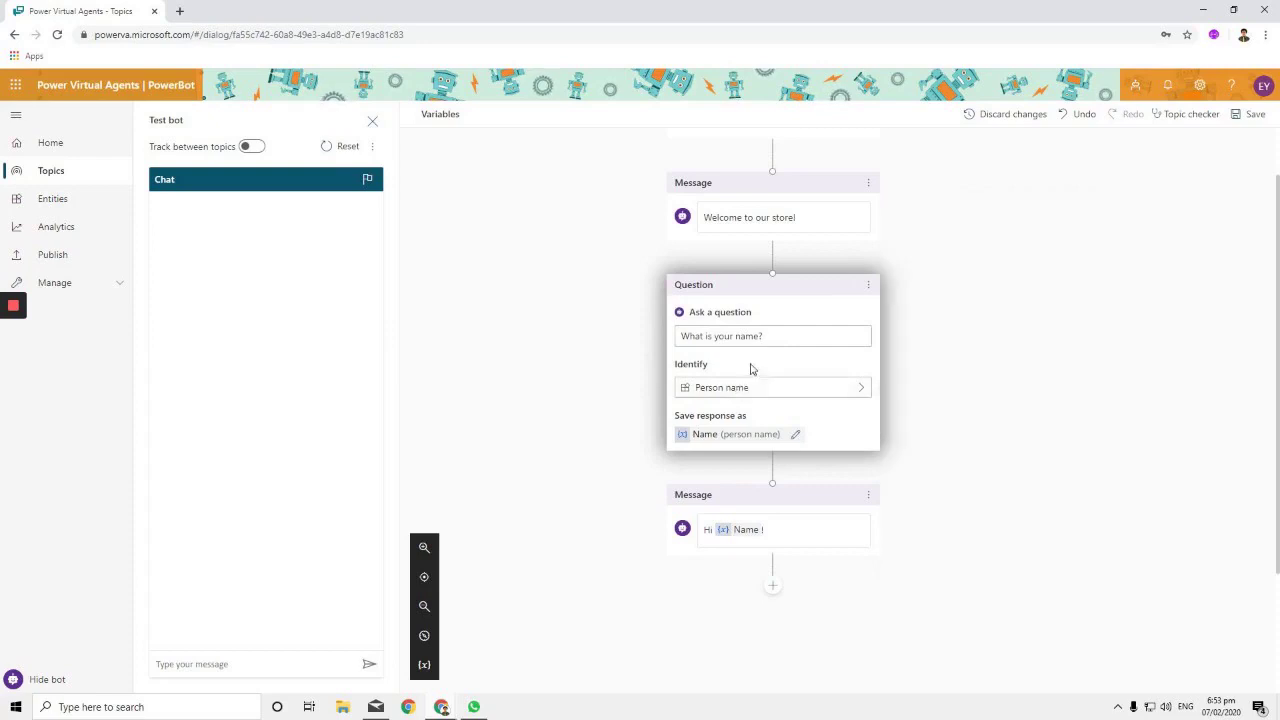
{"action": "left_click", "coordinate": [798, 436]}
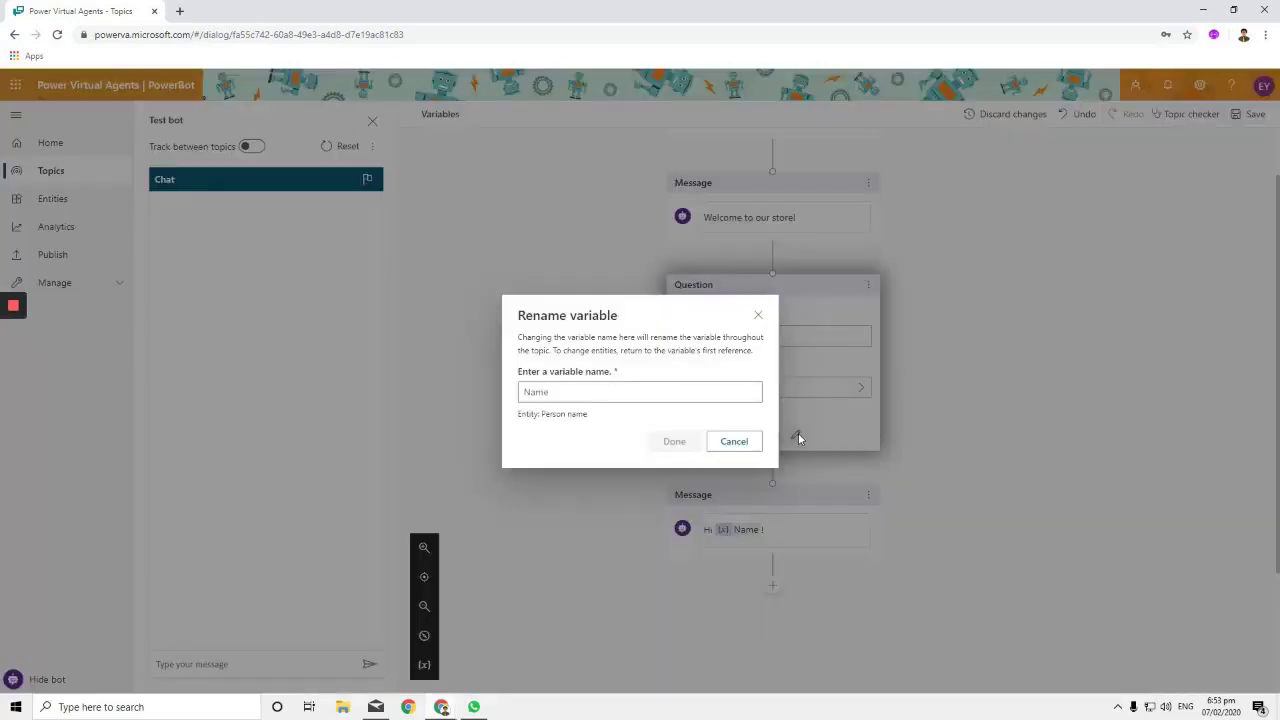
{"action": "left_click", "coordinate": [758, 315]}
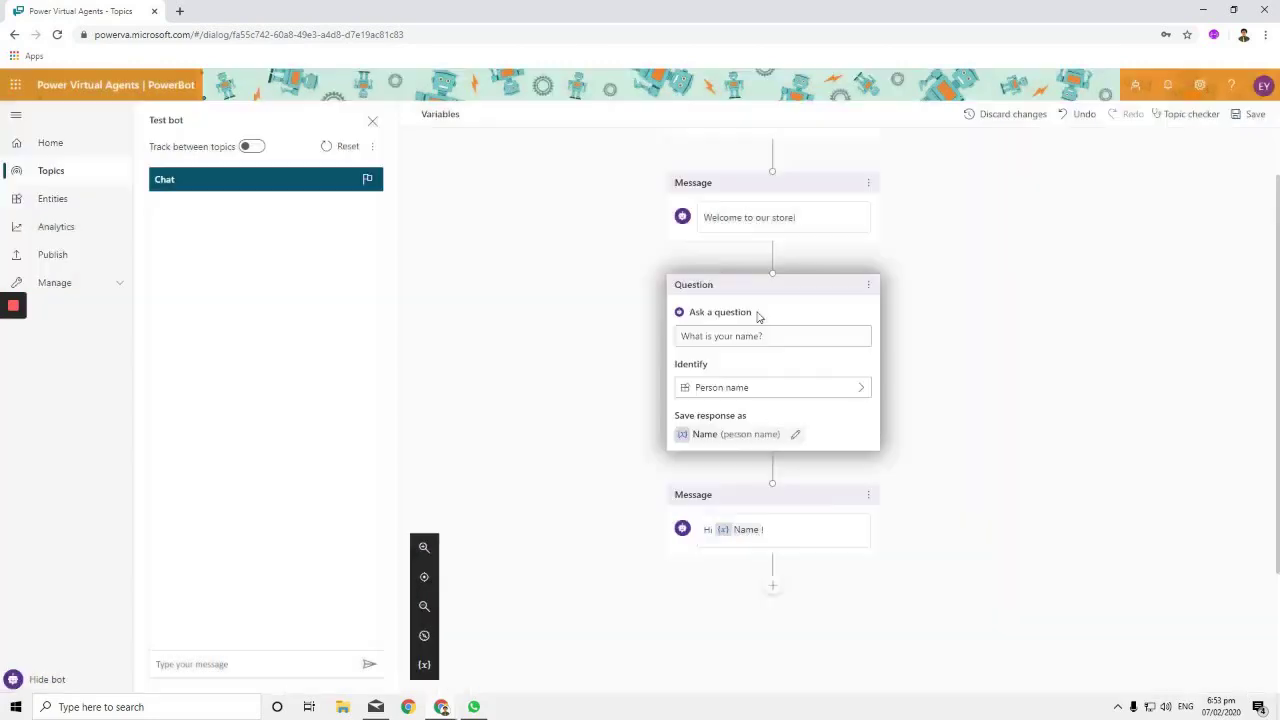
{"action": "scroll", "coordinate": [780, 510], "scroll_direction": "down", "scroll_amount": 1}
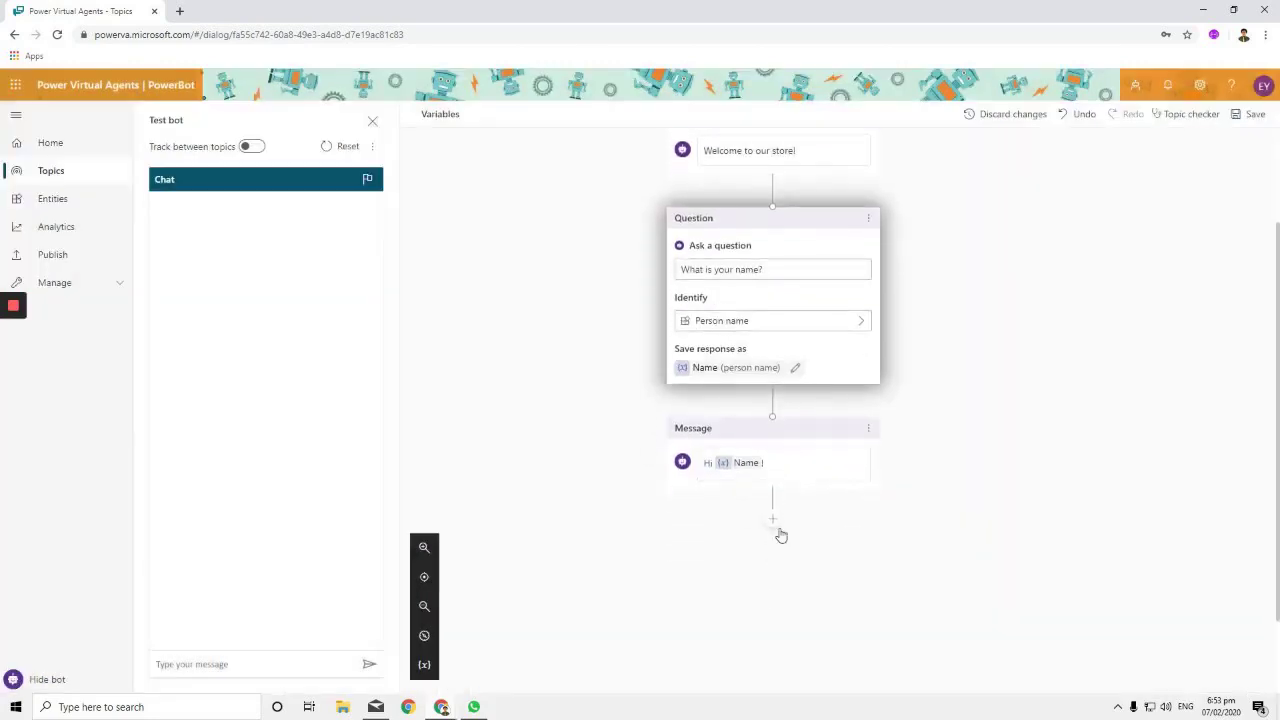
{"action": "left_click", "coordinate": [802, 463]}
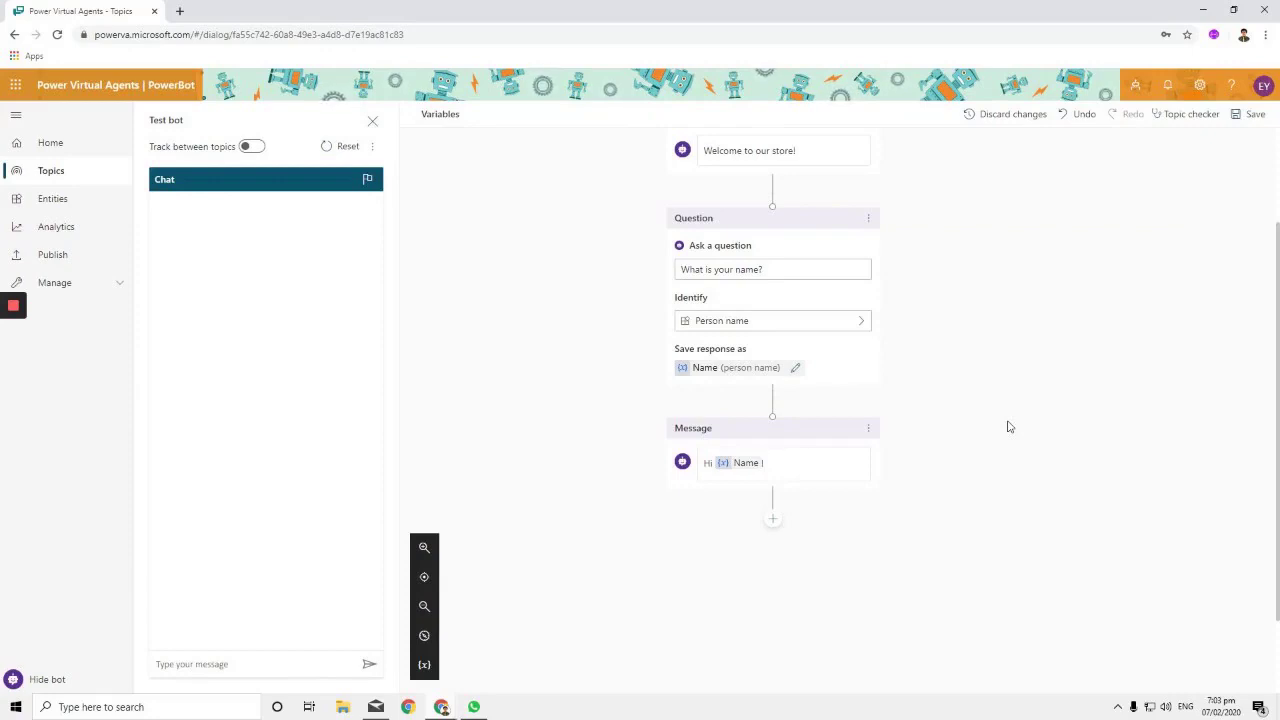
{"action": "left_click", "coordinate": [805, 328]}
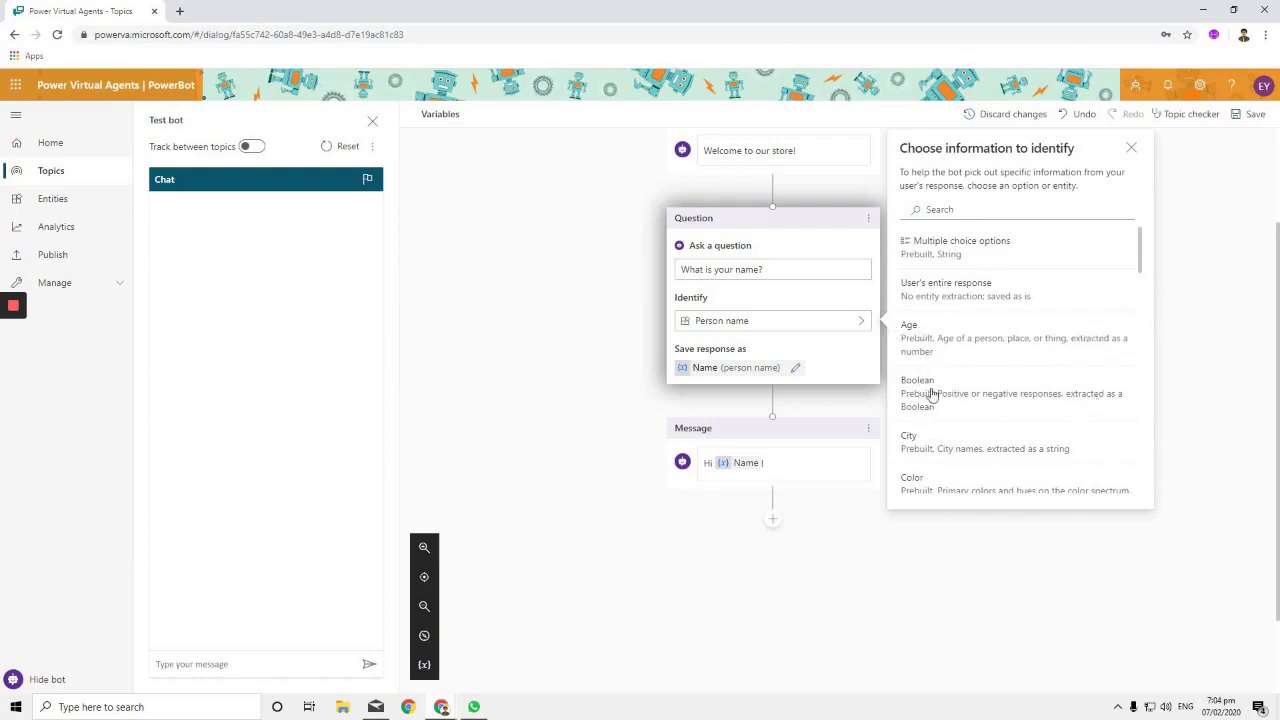
{"action": "left_click", "coordinate": [591, 346]}
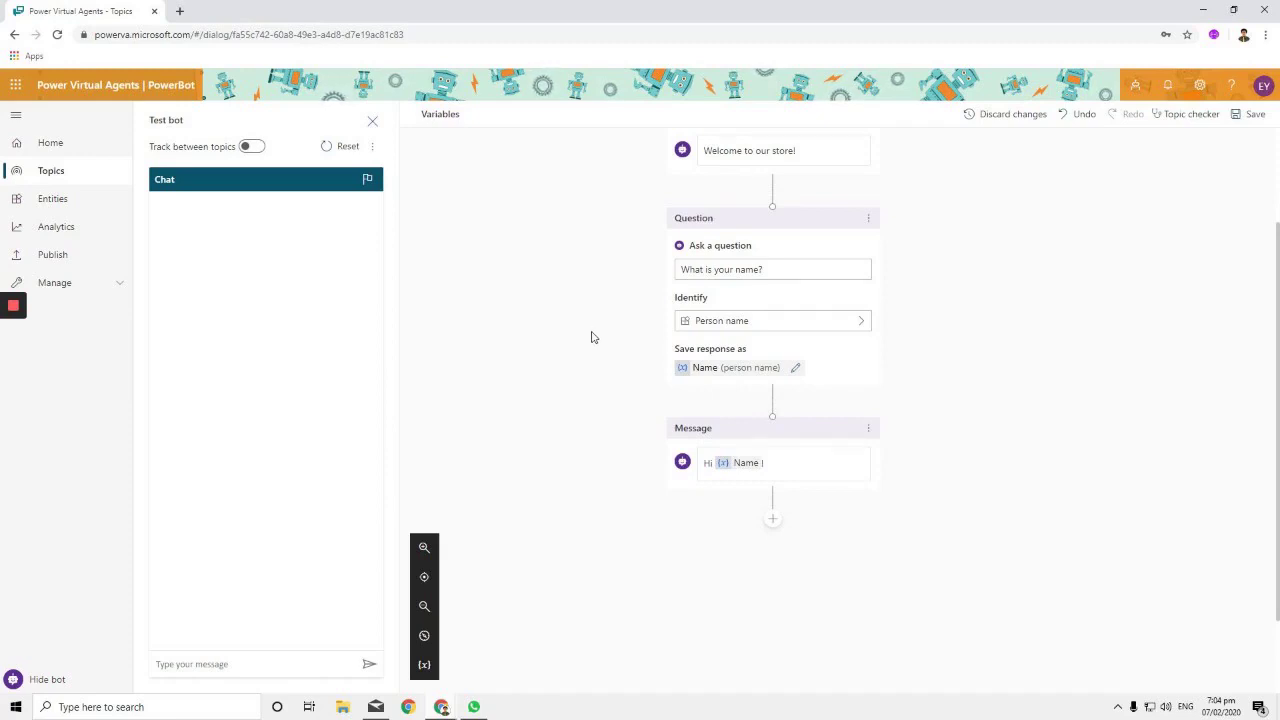
Add a condition branch between the "What is your name?" question and the greeting message
{"action": "left_click", "coordinate": [771, 406]}
{"action": "scroll", "coordinate": [794, 400], "scroll_direction": "down", "scroll_amount": 1}
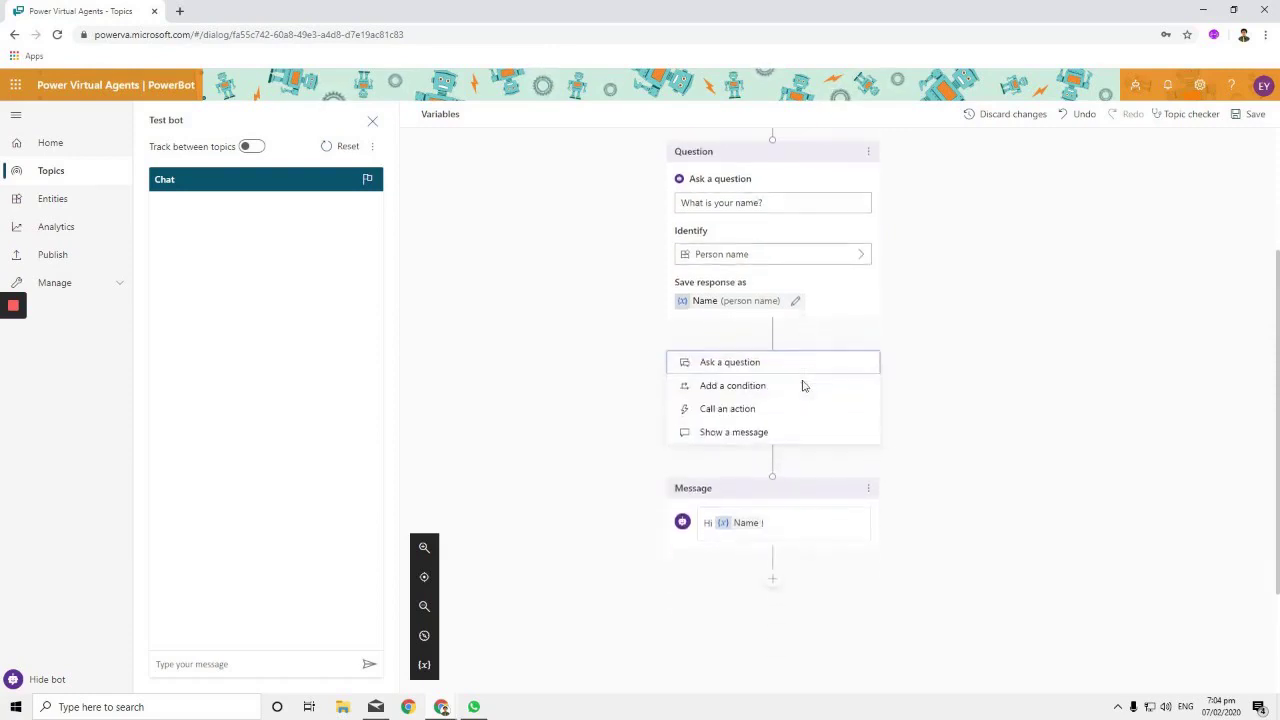
{"action": "left_click", "coordinate": [751, 387]}
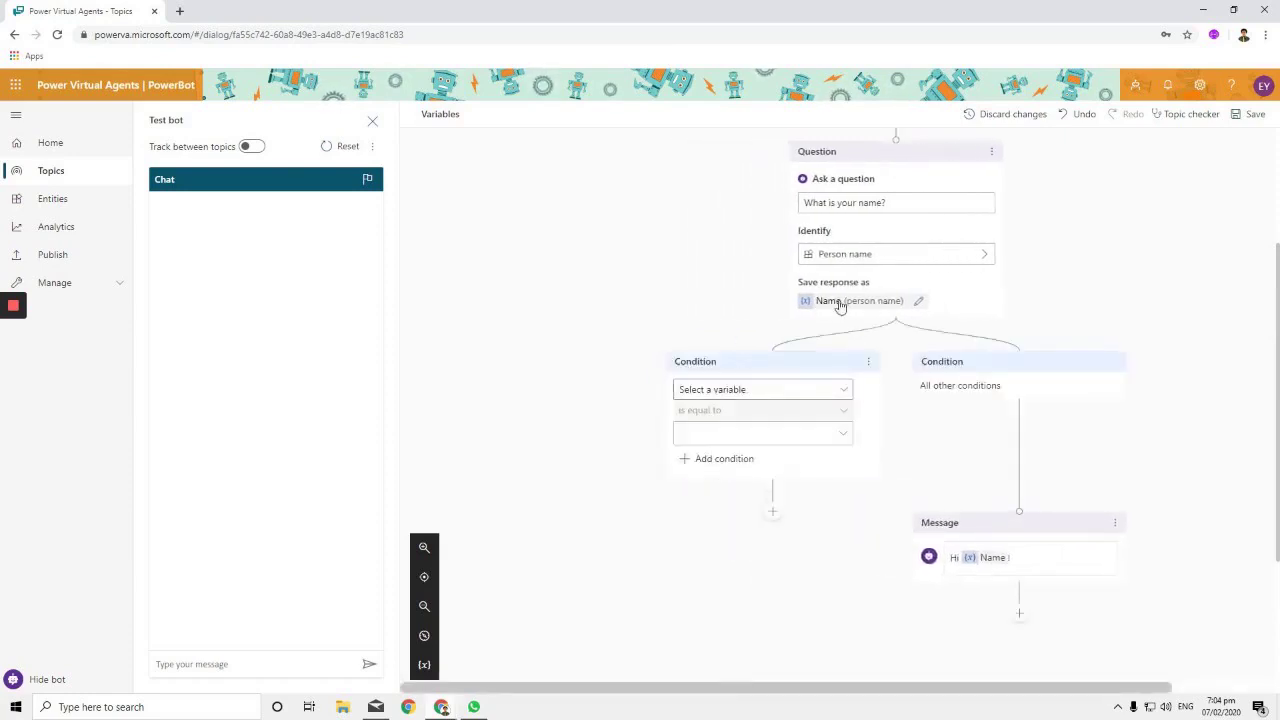
{"action": "left_click", "coordinate": [902, 303]}
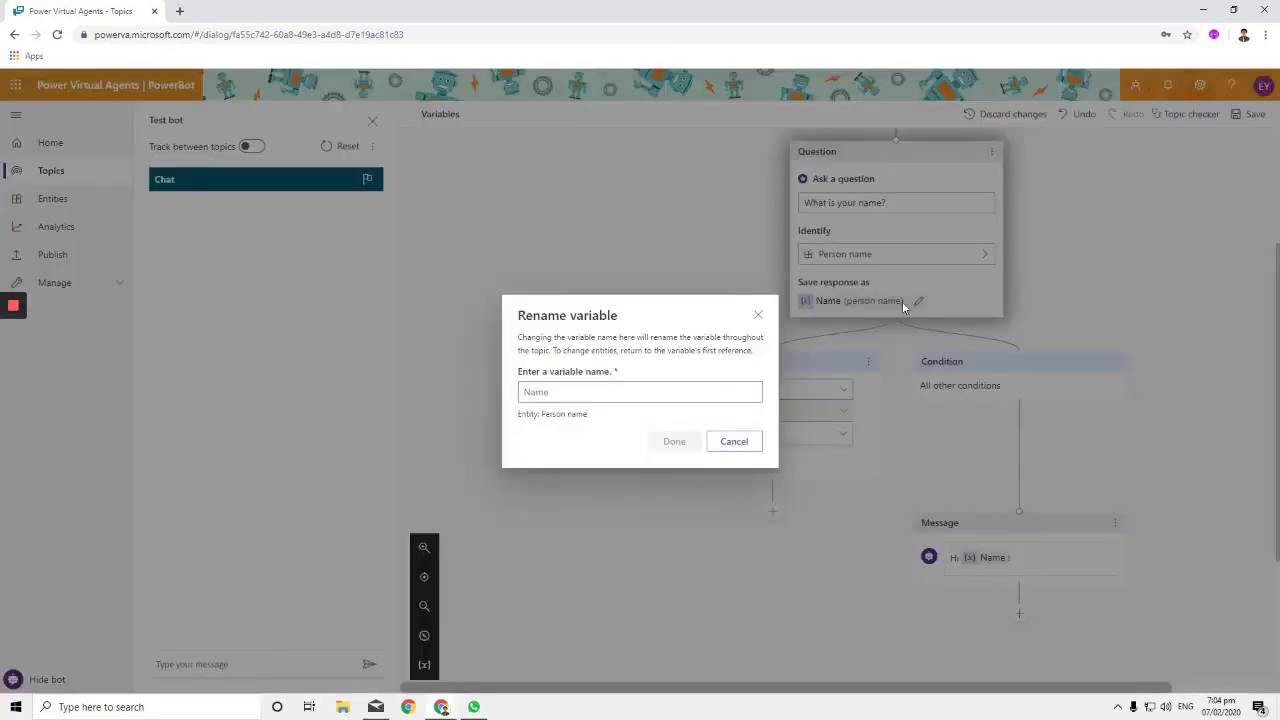
{"action": "left_click", "coordinate": [758, 315]}
Base the new condition on the Name variable and check which comparison operators it offers
{"action": "left_click", "coordinate": [776, 389]}
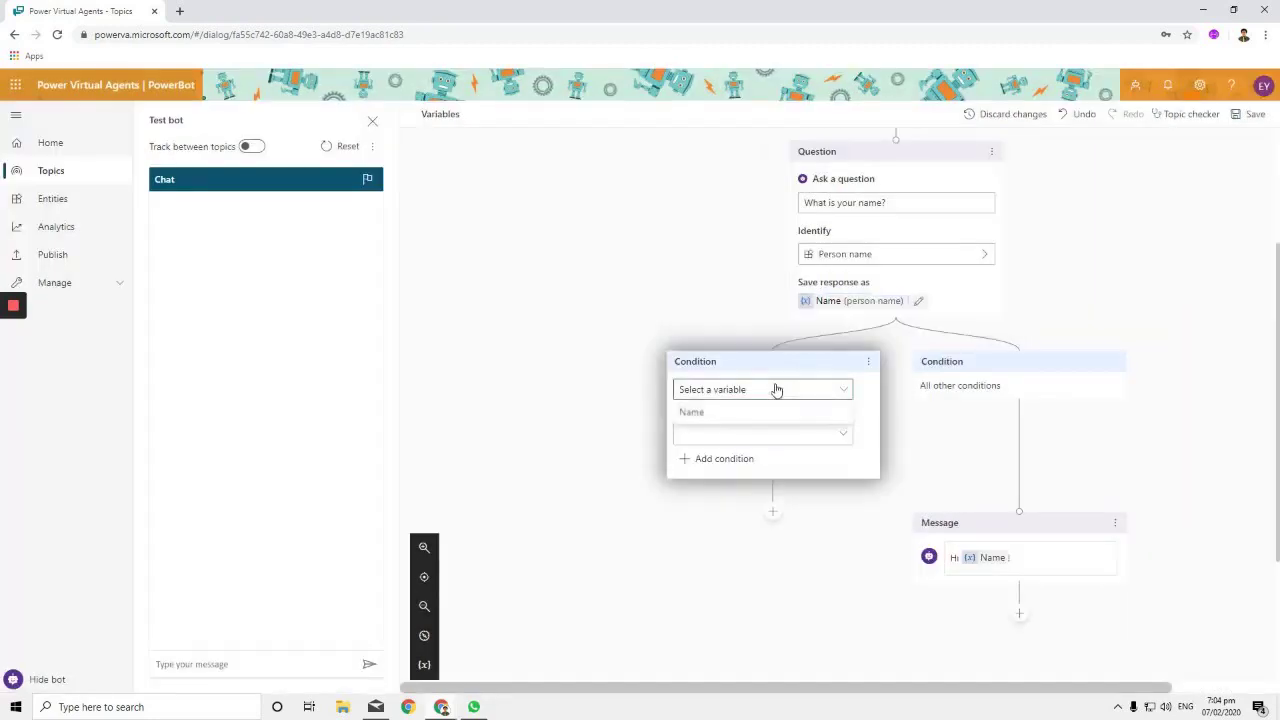
{"action": "left_click", "coordinate": [751, 410]}
{"action": "scroll", "coordinate": [805, 428], "scroll_direction": "down", "scroll_amount": 1}
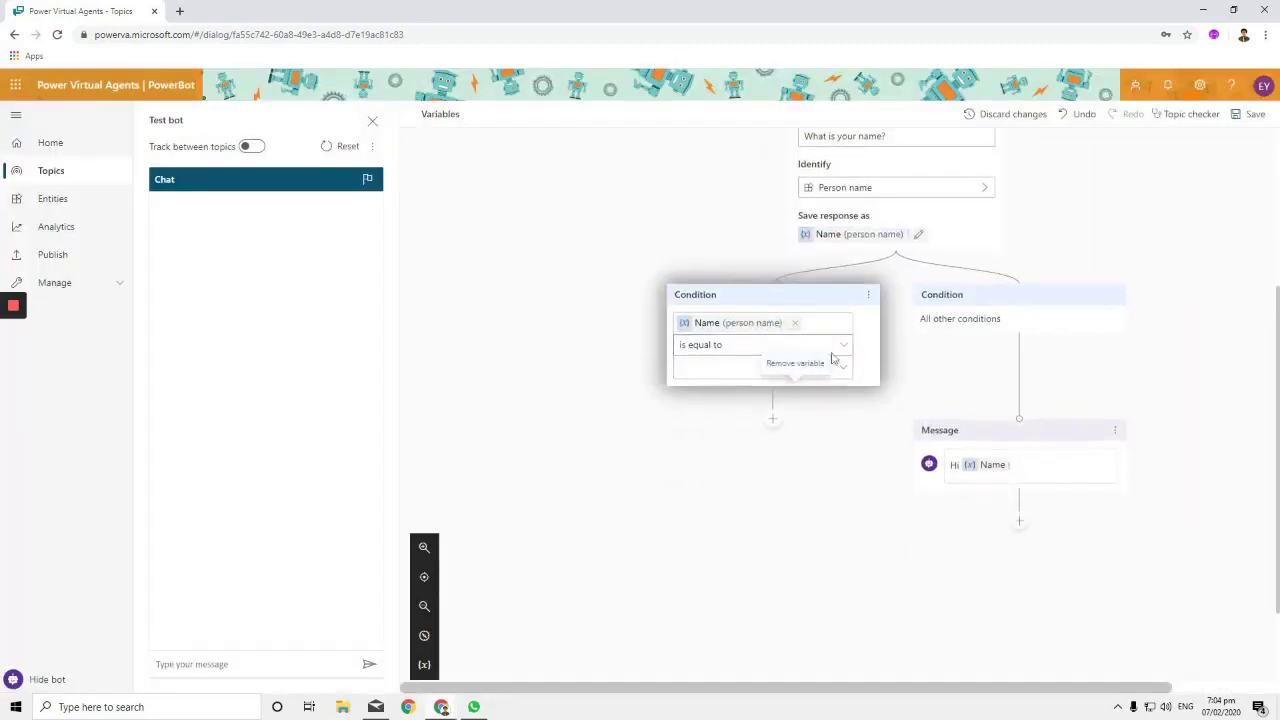
{"action": "left_click", "coordinate": [840, 350]}
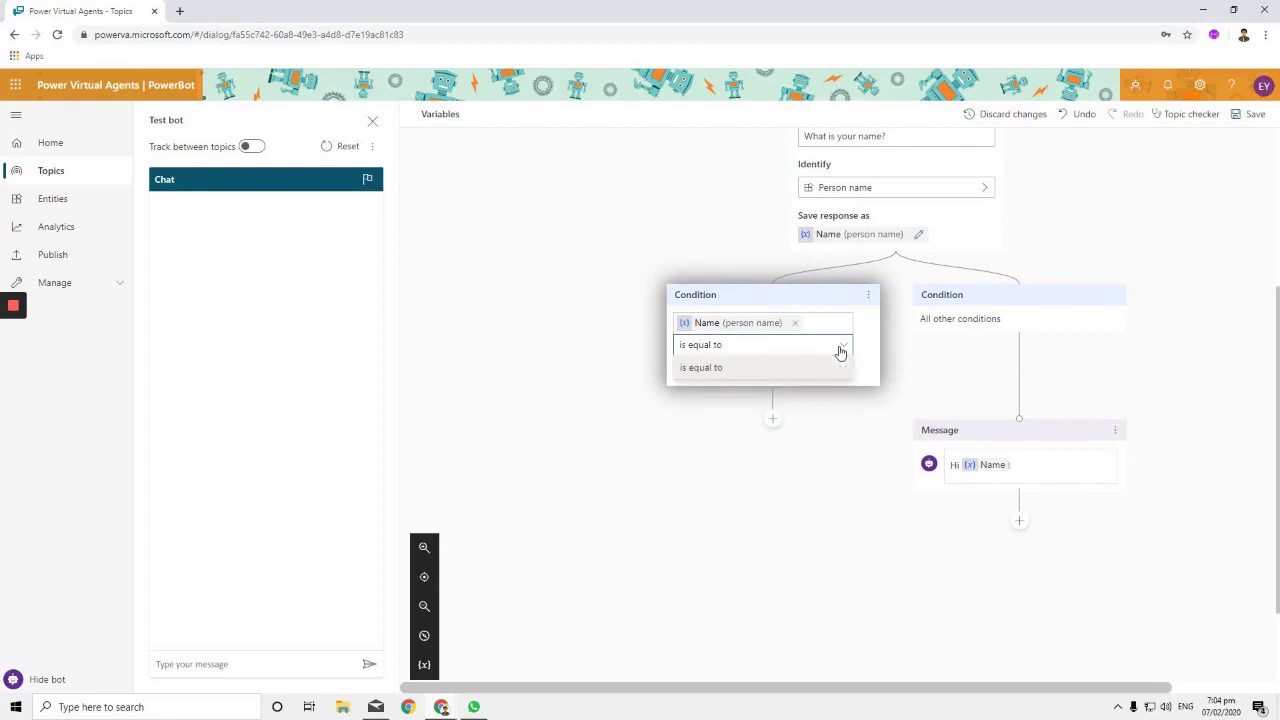
Change the information identified by the "What is your name?" question to the prebuilt Age entity
{"action": "scroll", "coordinate": [840, 350], "scroll_direction": "up", "scroll_amount": 1}
{"action": "left_click", "coordinate": [990, 260]}
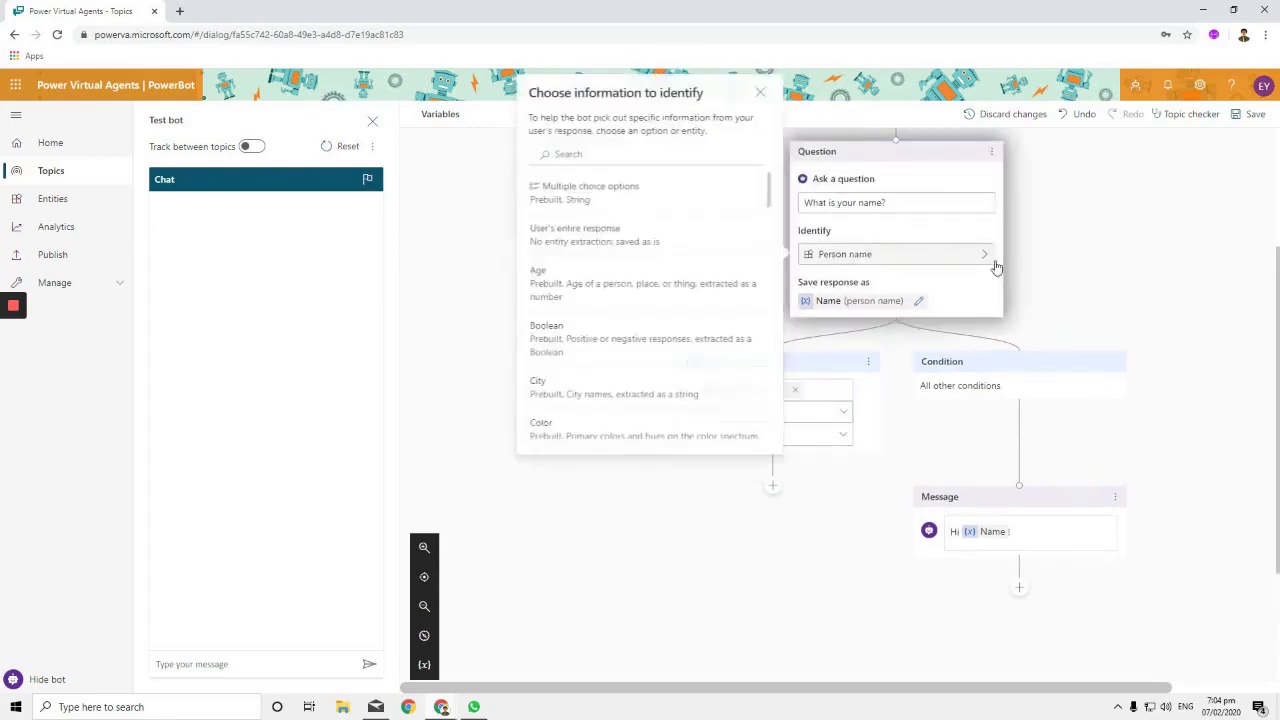
{"action": "left_click", "coordinate": [598, 290]}
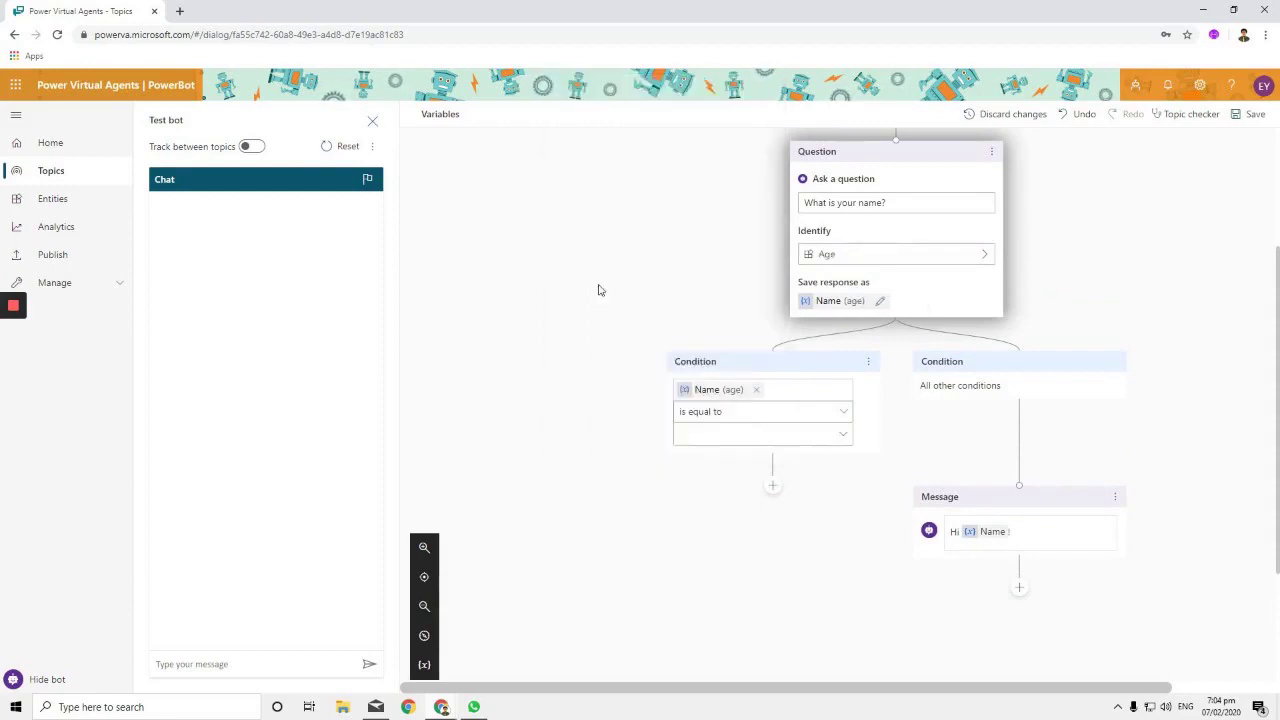
Review the condition's comparison operators for the age variable and set the operator to "is greater than"
{"action": "left_click", "coordinate": [750, 422]}
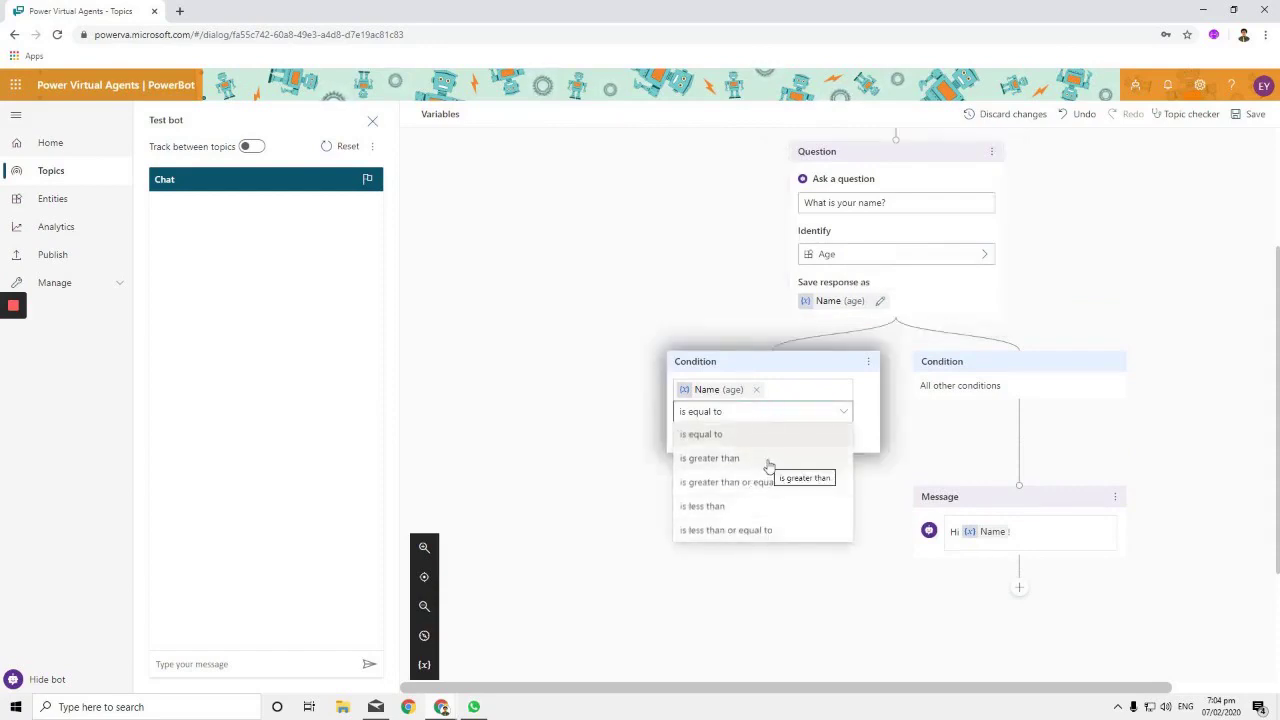
{"action": "left_click", "coordinate": [800, 413]}
{"action": "left_click", "coordinate": [802, 414]}
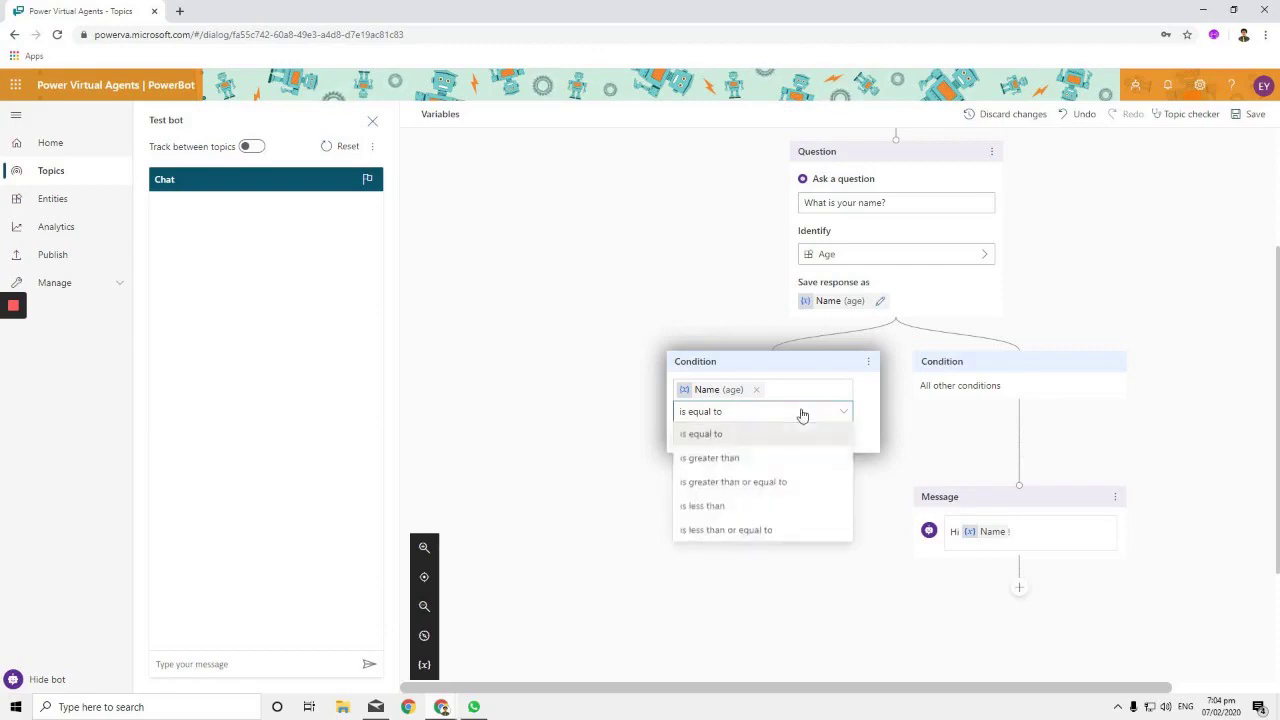
{"action": "left_click", "coordinate": [752, 459]}
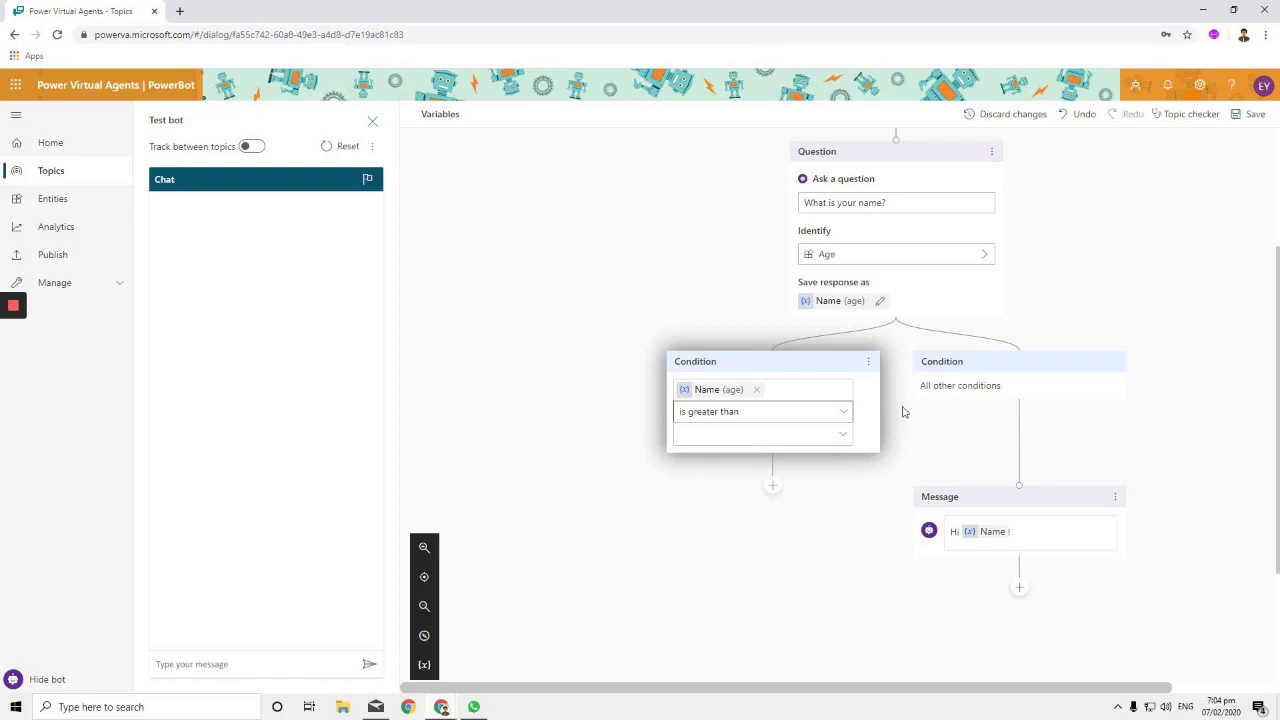
Add the Track Order flow as an action after the greeting message in the "All other conditions" branch
{"action": "scroll", "coordinate": [903, 409], "scroll_direction": "up", "scroll_amount": 2}
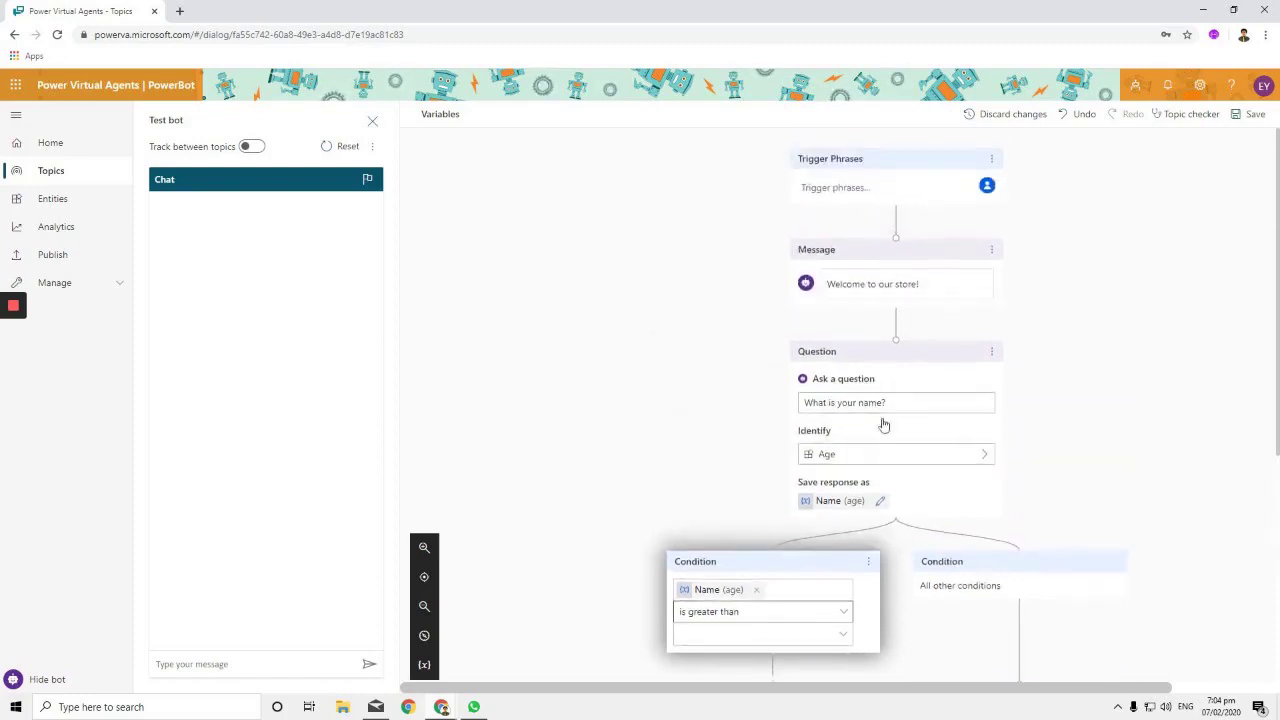
{"action": "scroll", "coordinate": [952, 497], "scroll_direction": "down", "scroll_amount": 1}
{"action": "scroll", "coordinate": [952, 497], "scroll_direction": "down", "scroll_amount": 1}
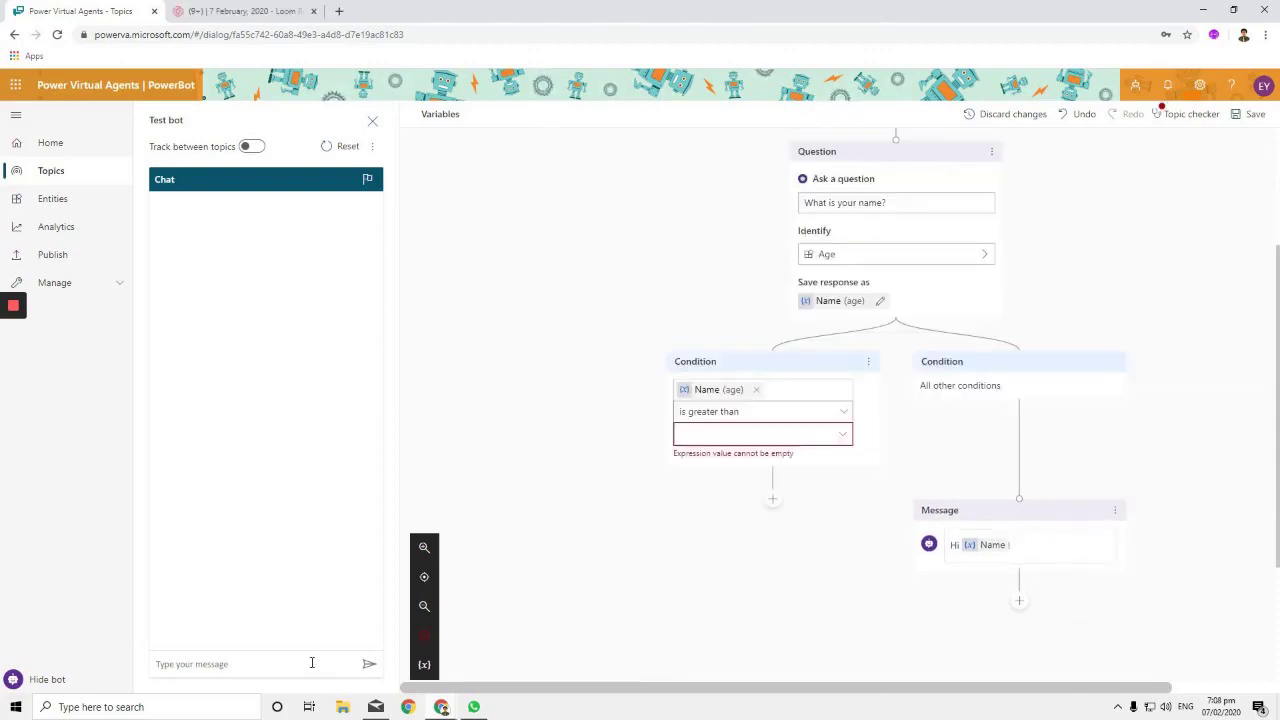
{"action": "scroll", "coordinate": [1002, 540], "scroll_direction": "down", "scroll_amount": 1}
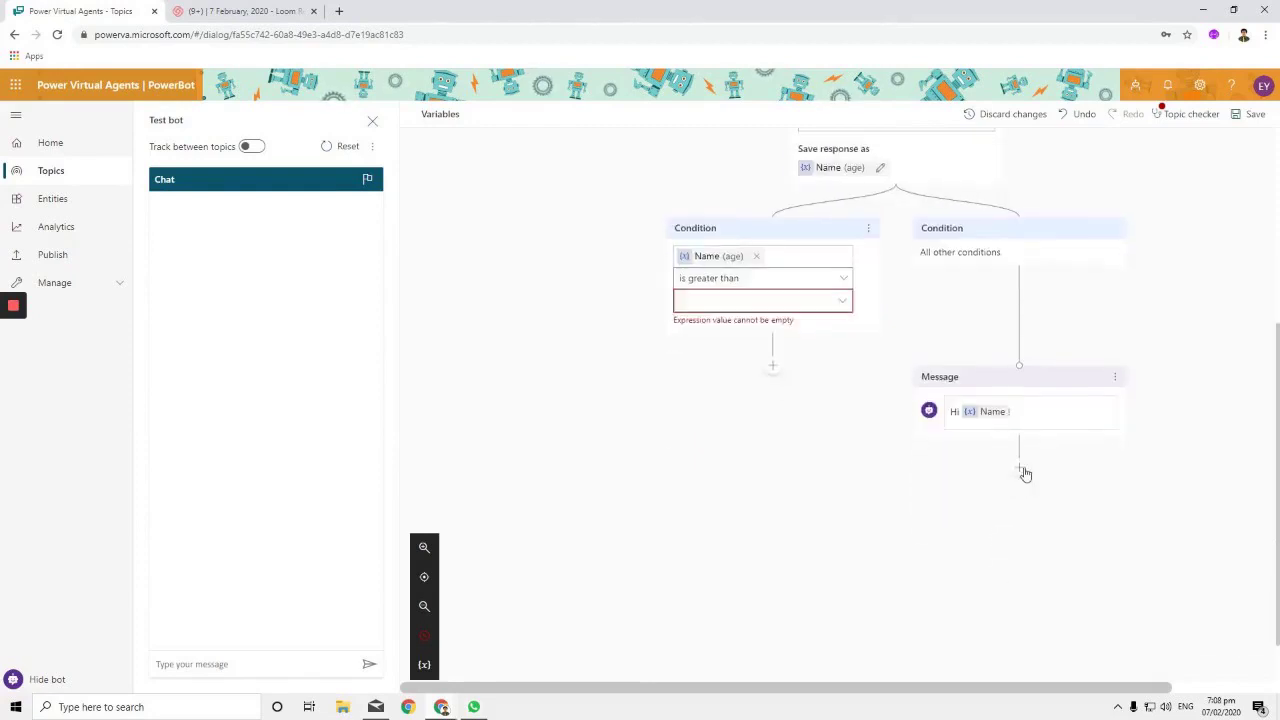
{"action": "left_click", "coordinate": [1020, 468]}
{"action": "left_click", "coordinate": [997, 527]}
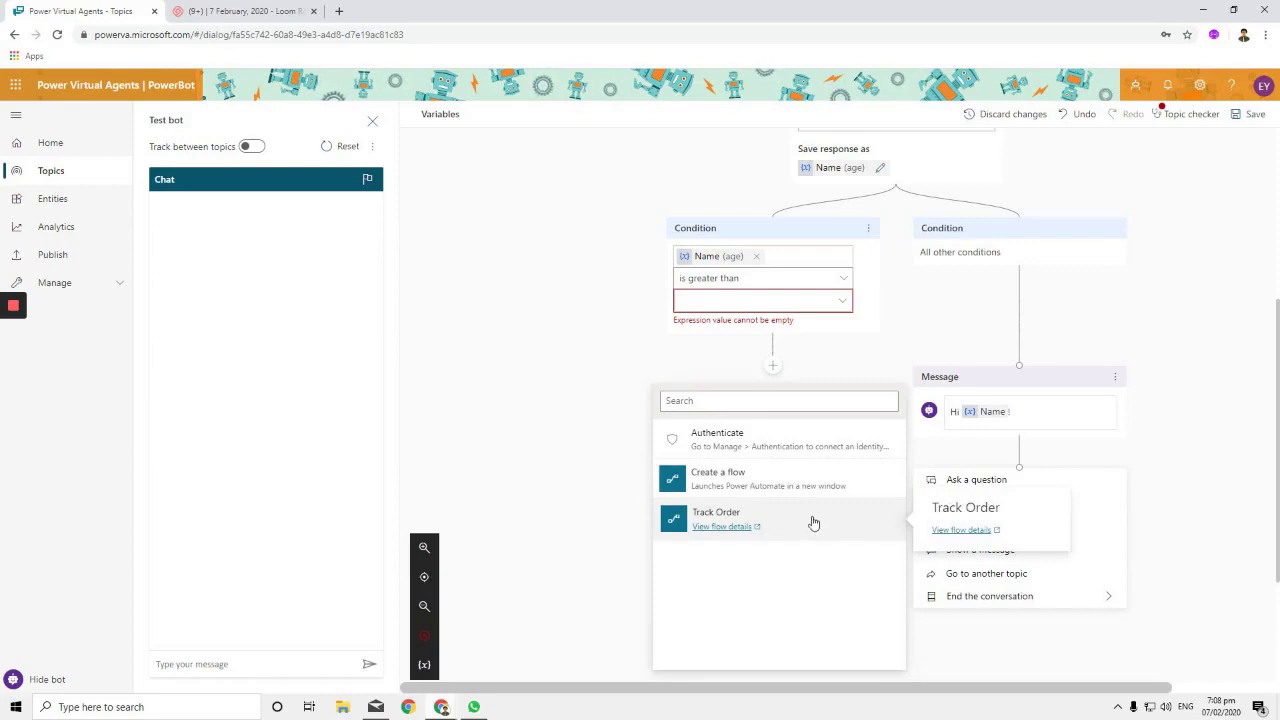
{"action": "left_click", "coordinate": [814, 524]}
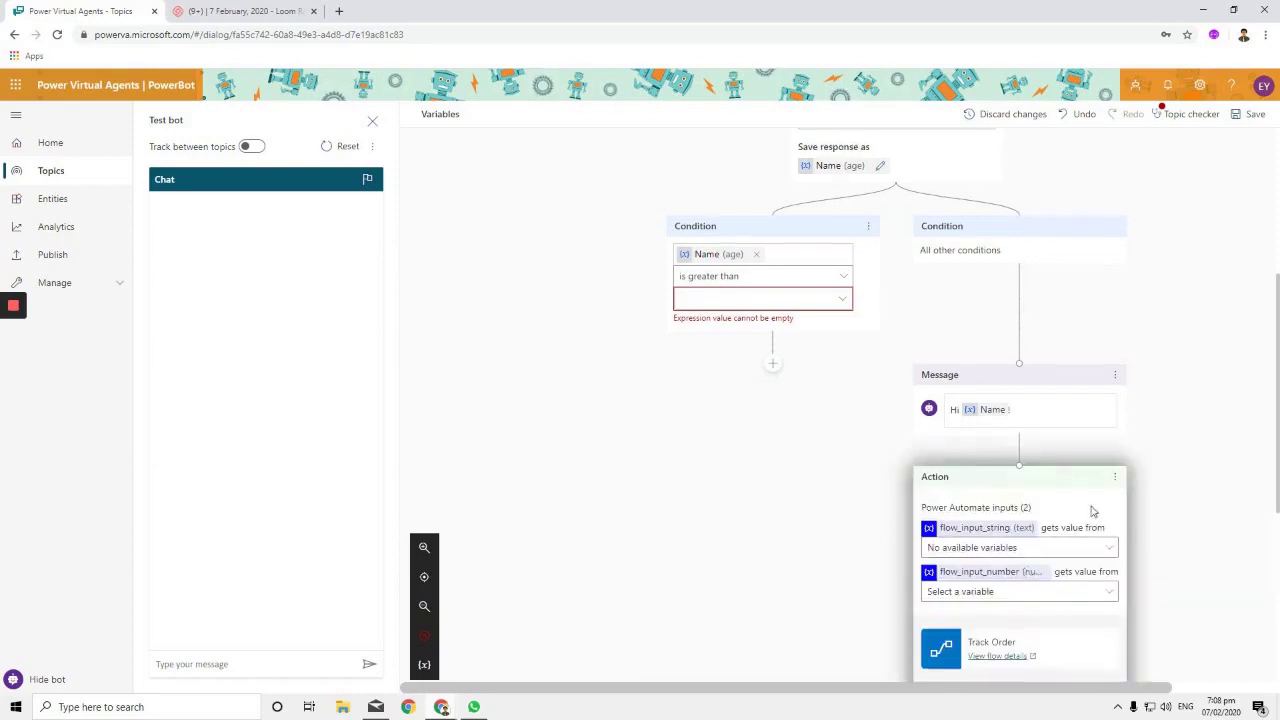
Examine the Track Order action's text and number inputs and outputs, and how they relate to the variable in the nodes above
{"action": "scroll", "coordinate": [1070, 525], "scroll_direction": "down", "scroll_amount": 1}
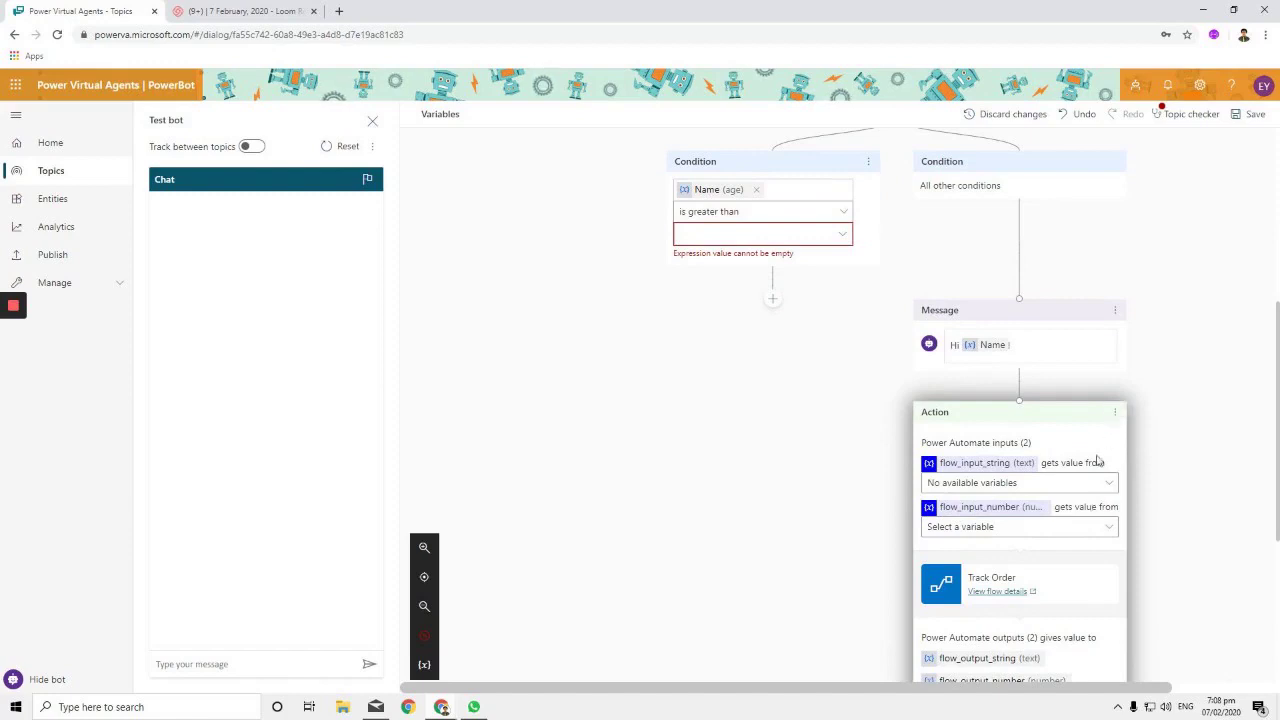
{"action": "scroll", "coordinate": [1100, 463], "scroll_direction": "down", "scroll_amount": 1}
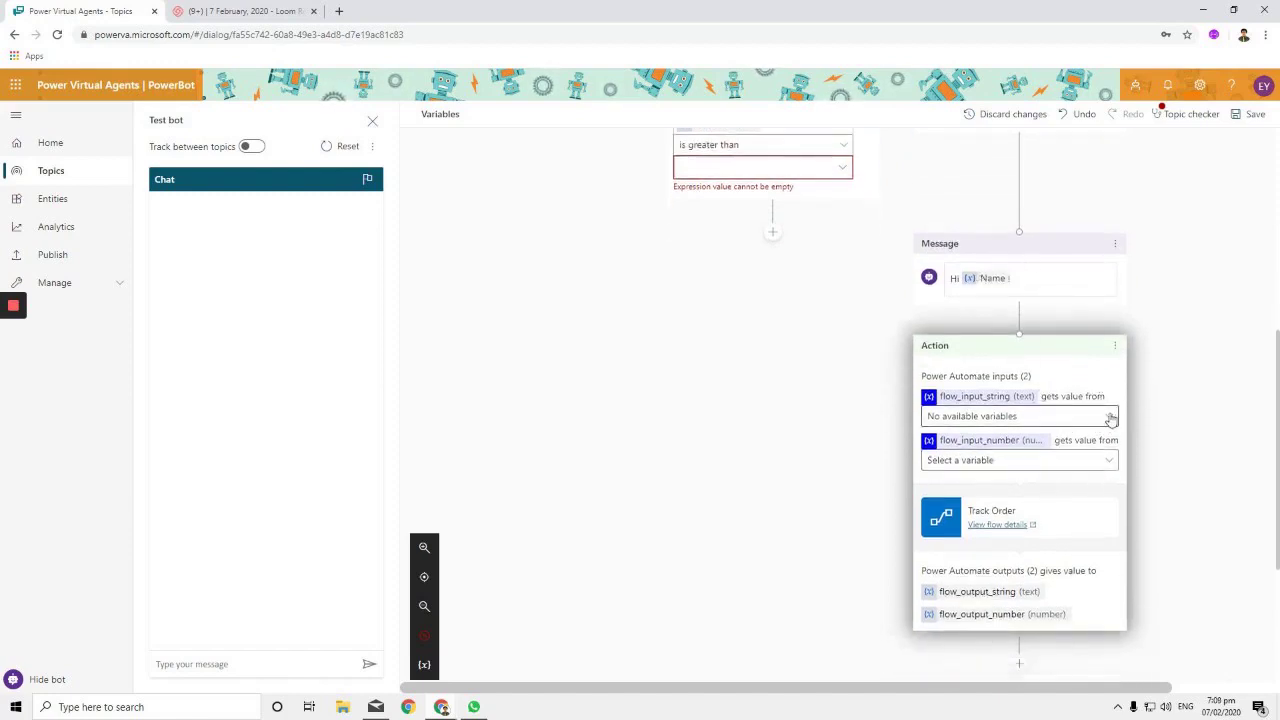
{"action": "scroll", "coordinate": [1070, 390], "scroll_direction": "down", "scroll_amount": 1}
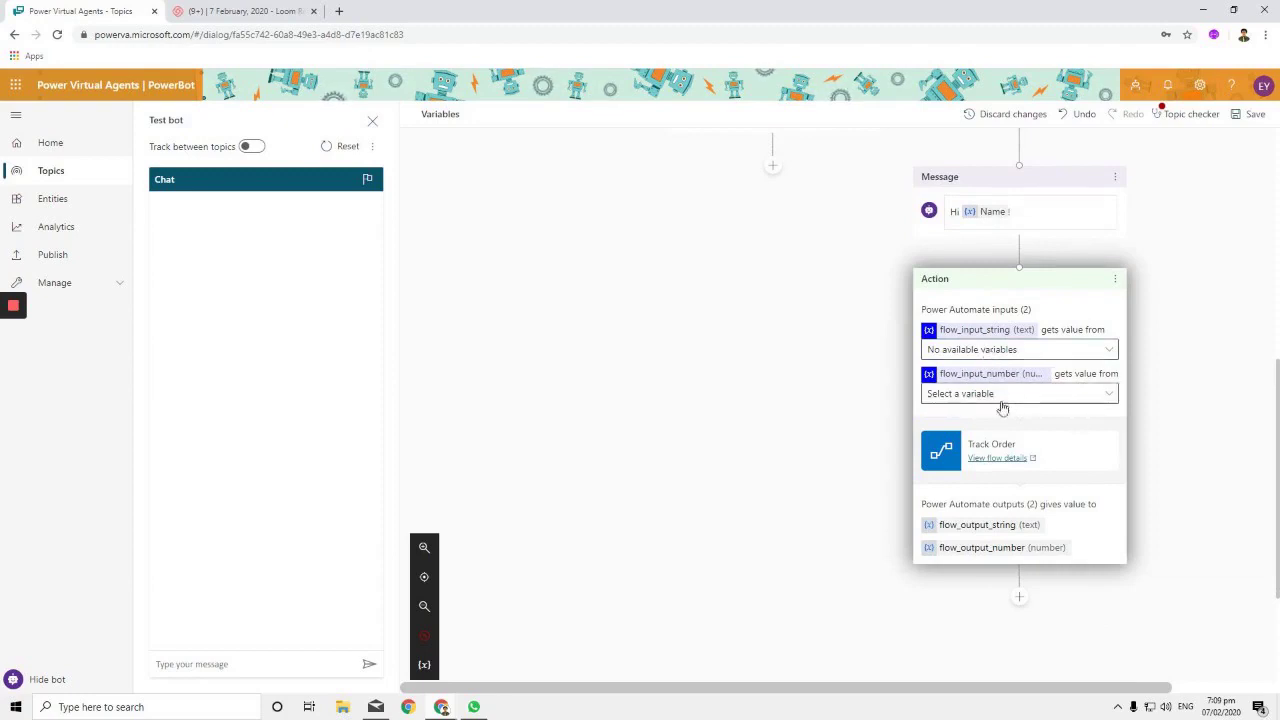
{"action": "scroll", "coordinate": [960, 425], "scroll_direction": "down", "scroll_amount": 1}
{"action": "scroll", "coordinate": [1010, 420], "scroll_direction": "up", "scroll_amount": 1}
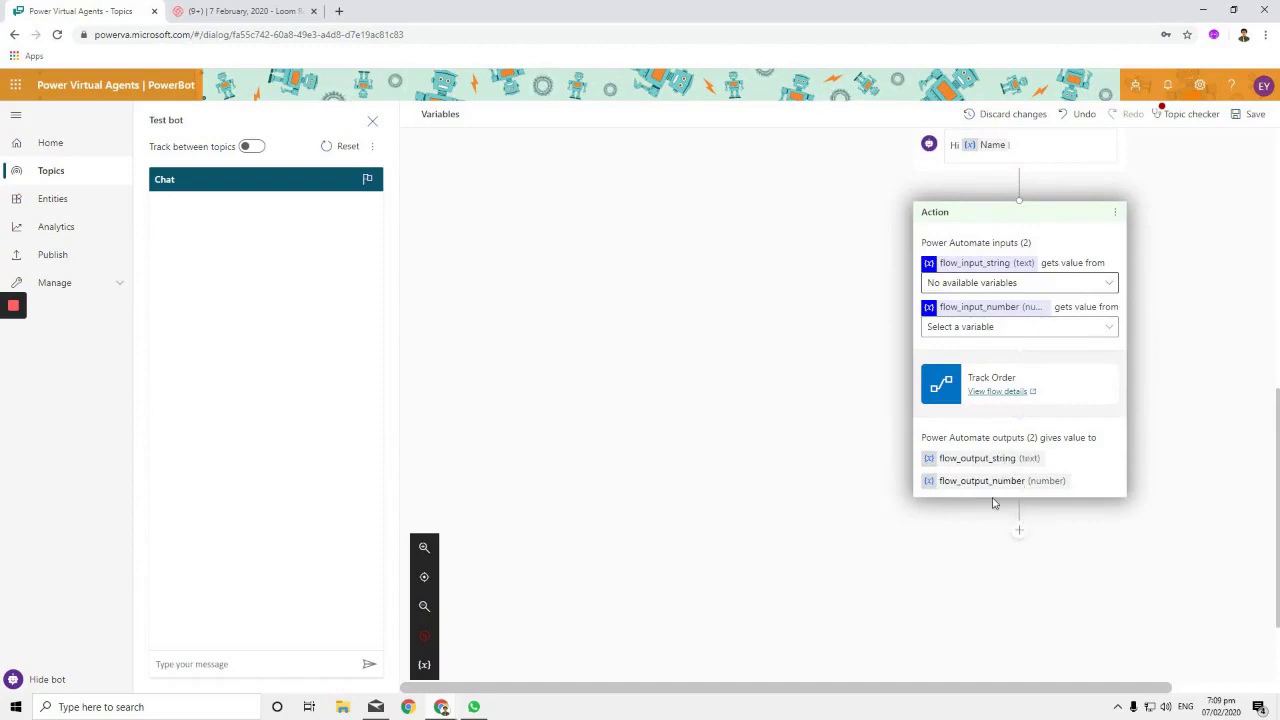
{"action": "scroll", "coordinate": [1020, 530], "scroll_direction": "down", "scroll_amount": 2}
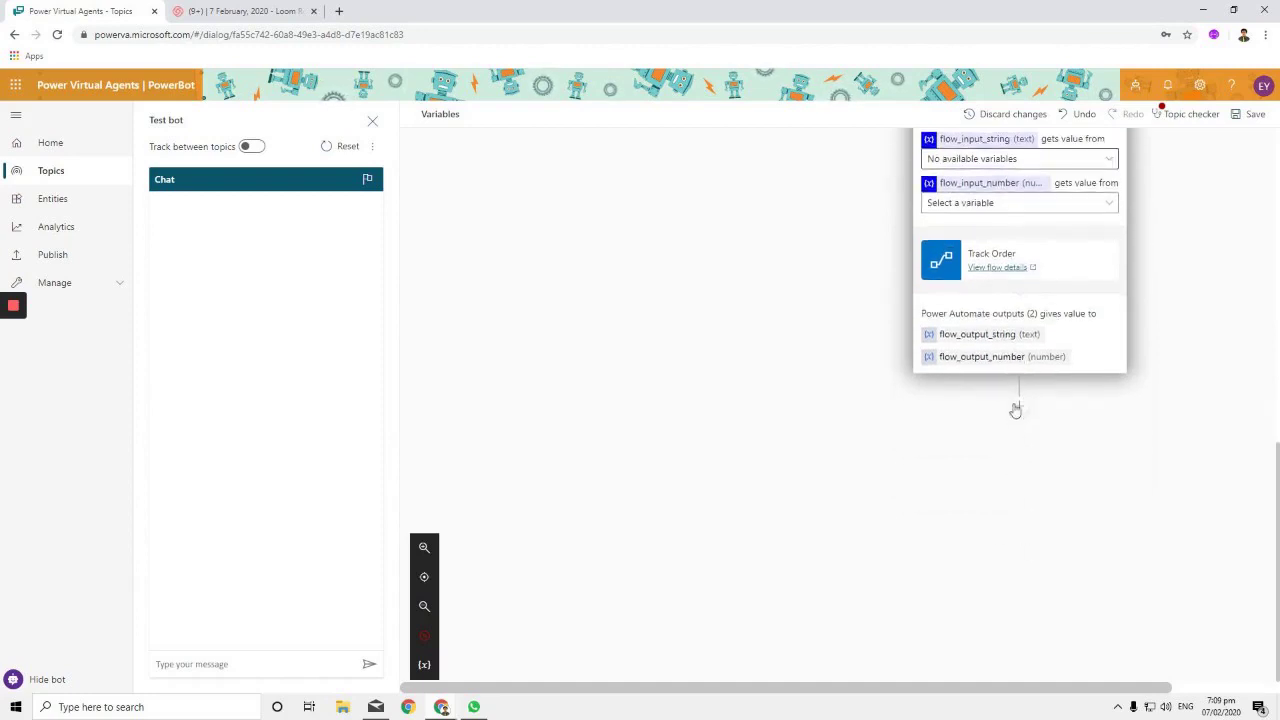
{"action": "scroll", "coordinate": [975, 395], "scroll_direction": "up", "scroll_amount": 2}
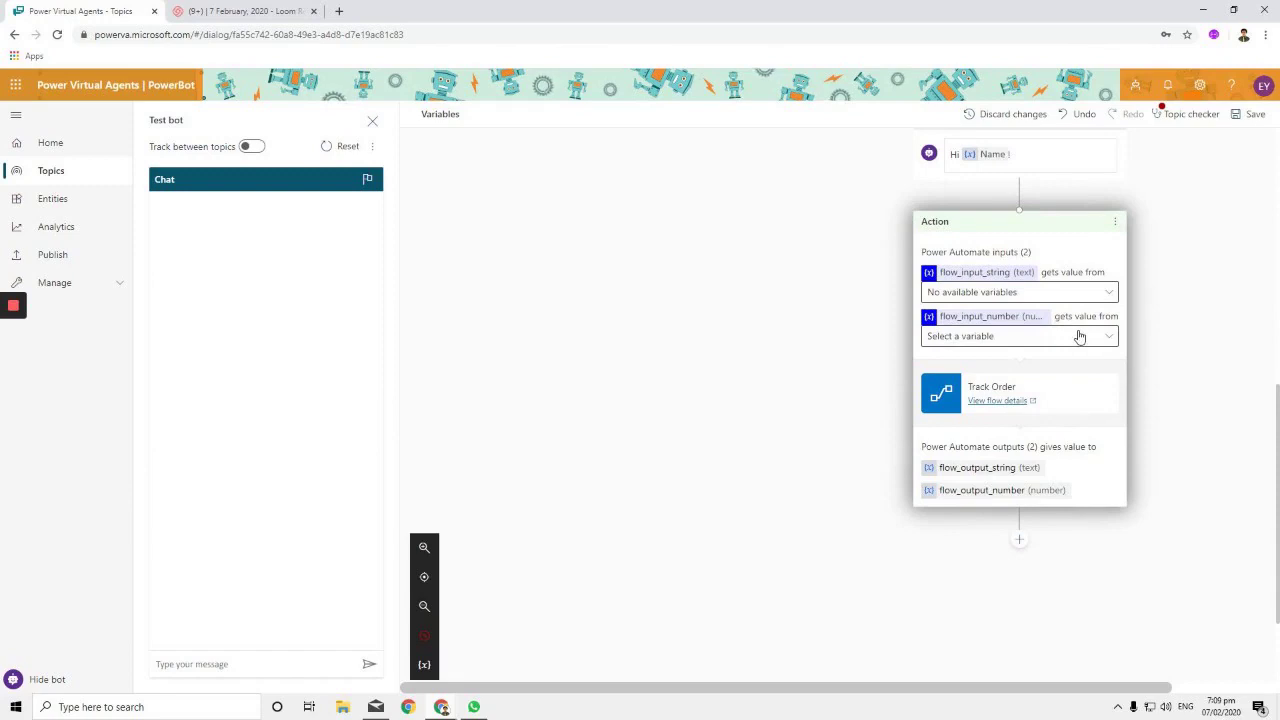
{"action": "scroll", "coordinate": [1080, 384], "scroll_direction": "up", "scroll_amount": 1}
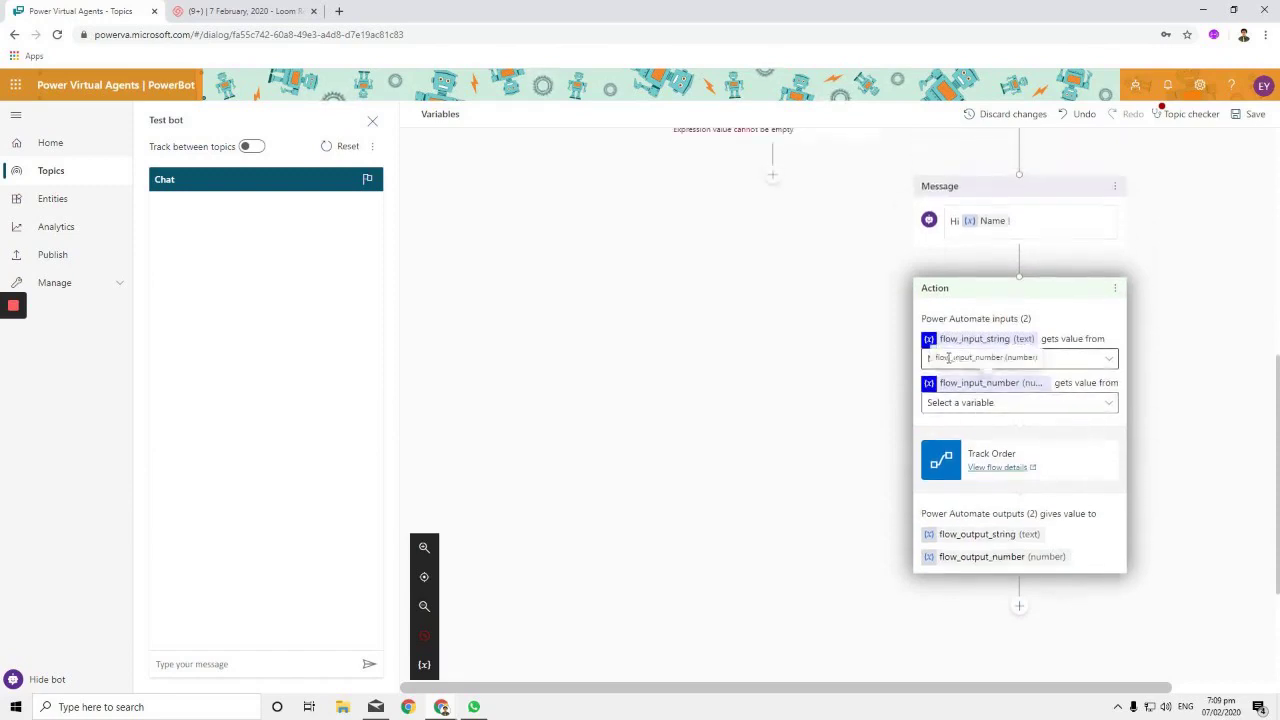
{"action": "scroll", "coordinate": [1018, 295], "scroll_direction": "up", "scroll_amount": 3}
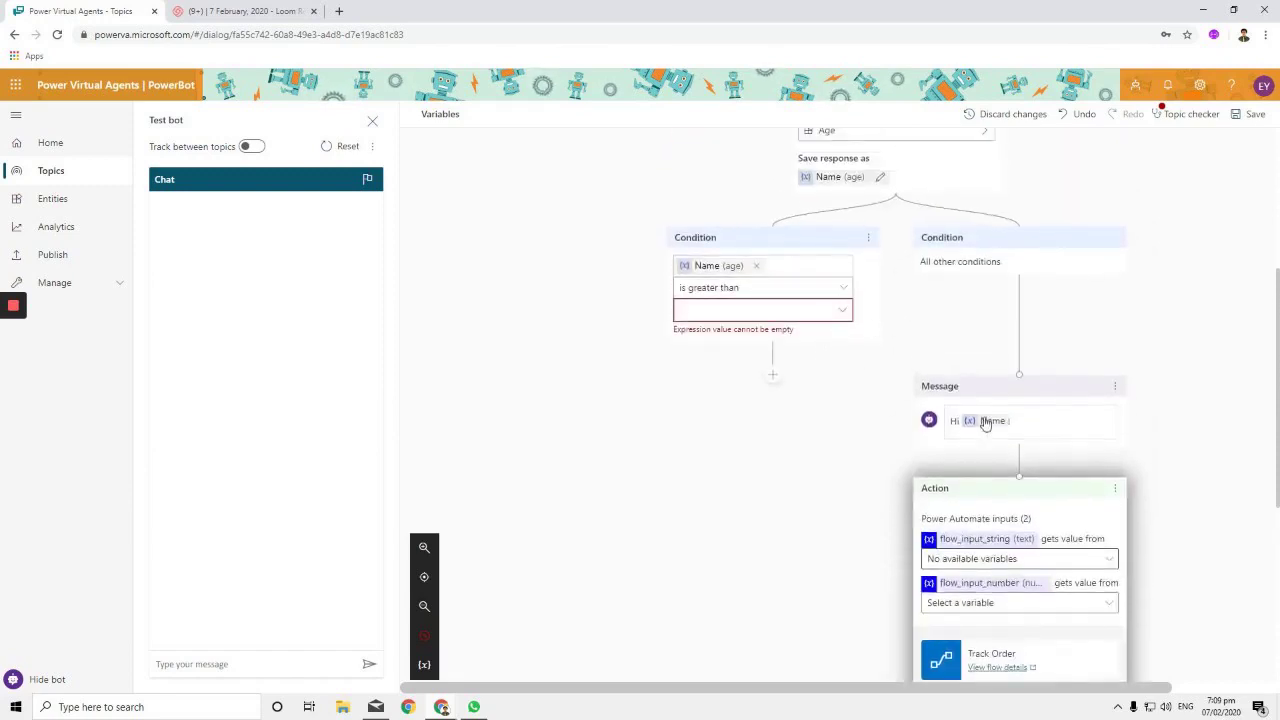
{"action": "scroll", "coordinate": [985, 422], "scroll_direction": "down", "scroll_amount": 2}
{"action": "scroll", "coordinate": [960, 406], "scroll_direction": "up", "scroll_amount": 4}
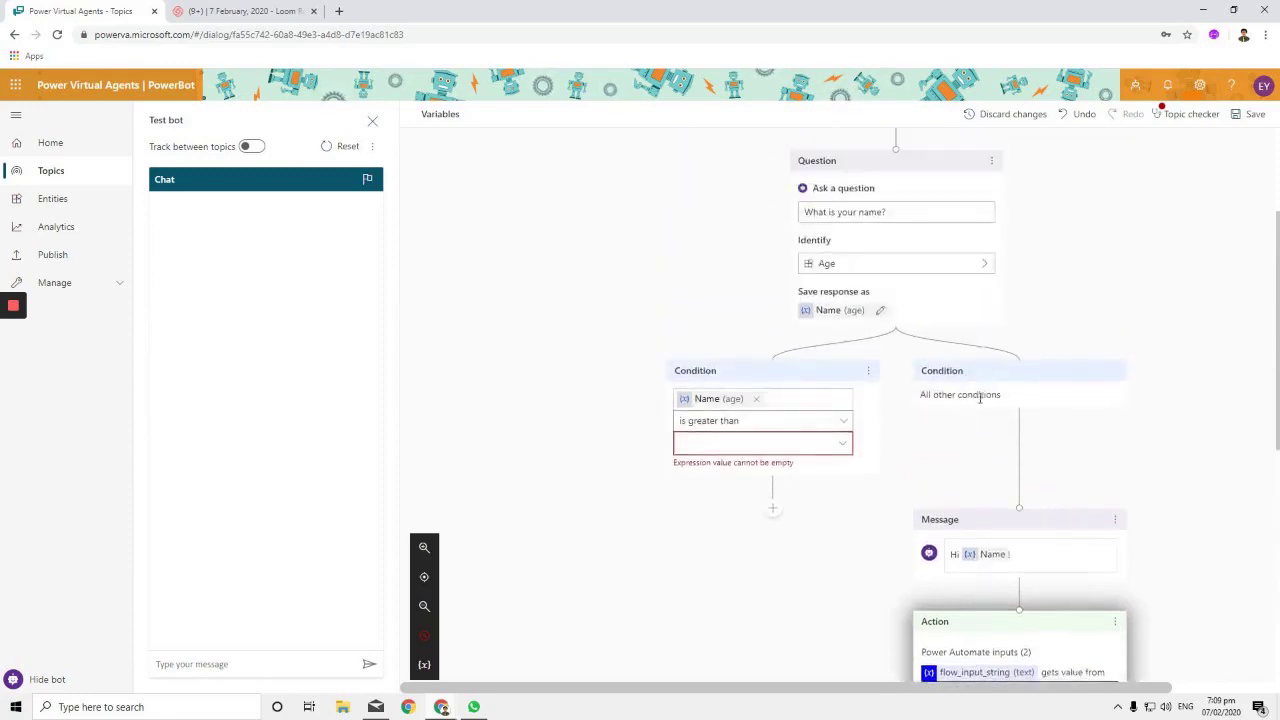
Review the topic from the name question's Age entity and saved variable through the condition branches and greeting message to the Track Order action's inputs and outputs
{"action": "scroll", "coordinate": [1006, 434], "scroll_direction": "up", "scroll_amount": 3}
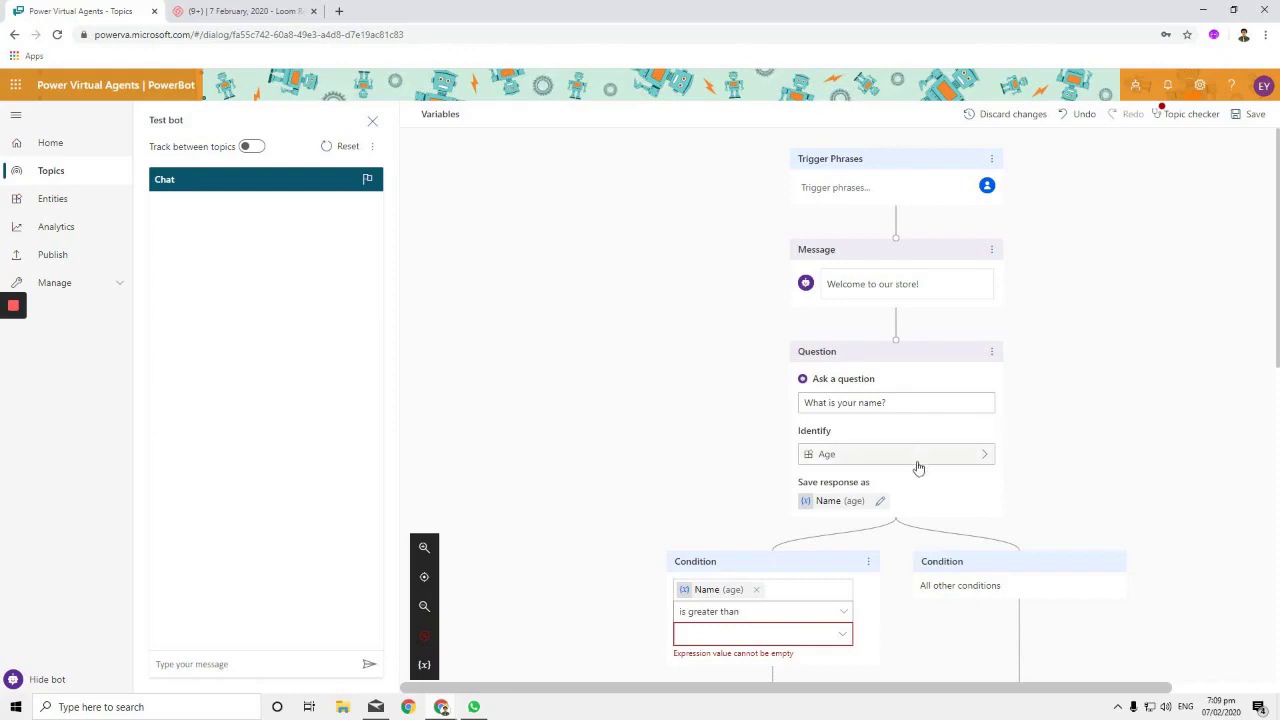
{"action": "scroll", "coordinate": [1015, 497], "scroll_direction": "down", "scroll_amount": 1}
{"action": "scroll", "coordinate": [894, 434], "scroll_direction": "up", "scroll_amount": 1}
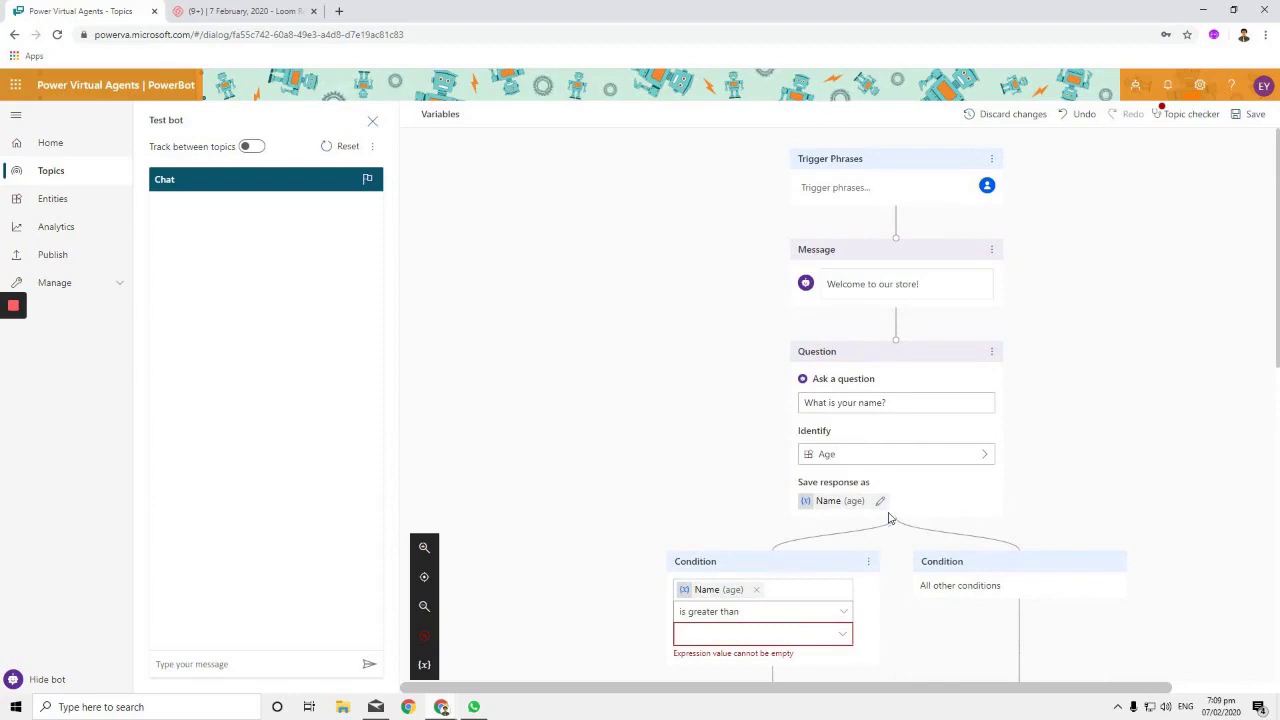
{"action": "scroll", "coordinate": [827, 586], "scroll_direction": "down", "scroll_amount": 1}
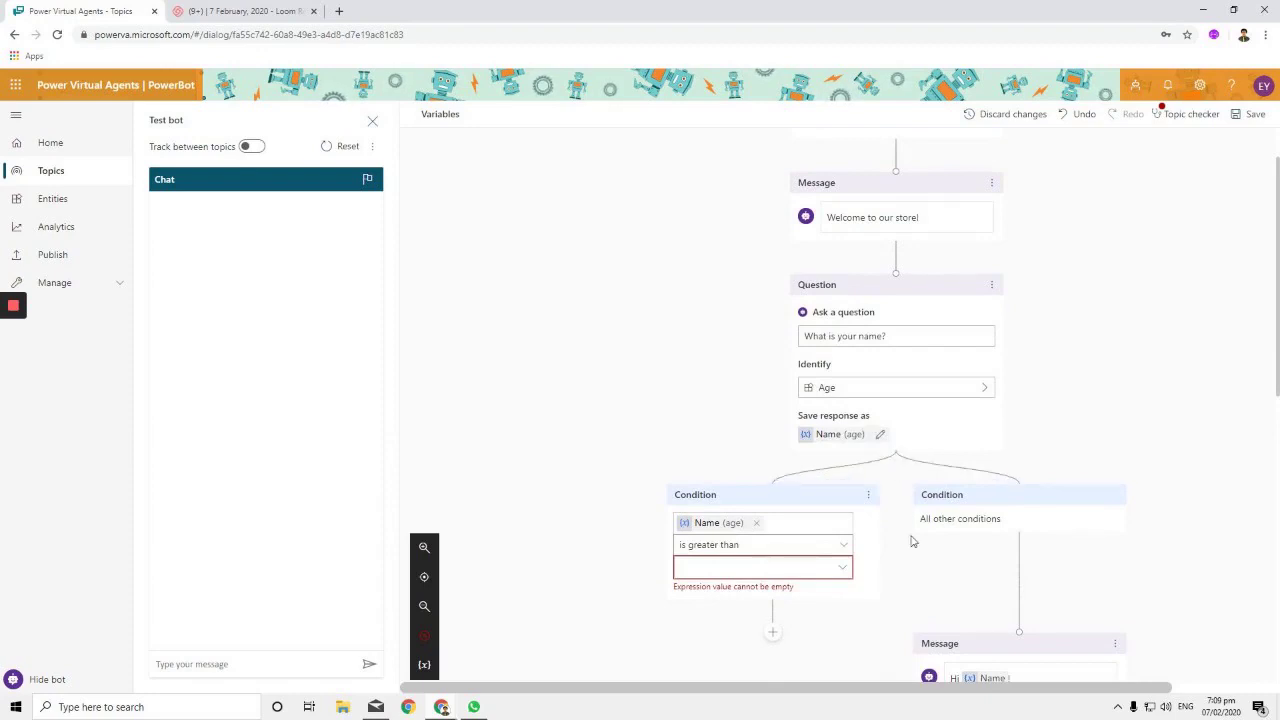
{"action": "scroll", "coordinate": [912, 541], "scroll_direction": "down", "scroll_amount": 5}
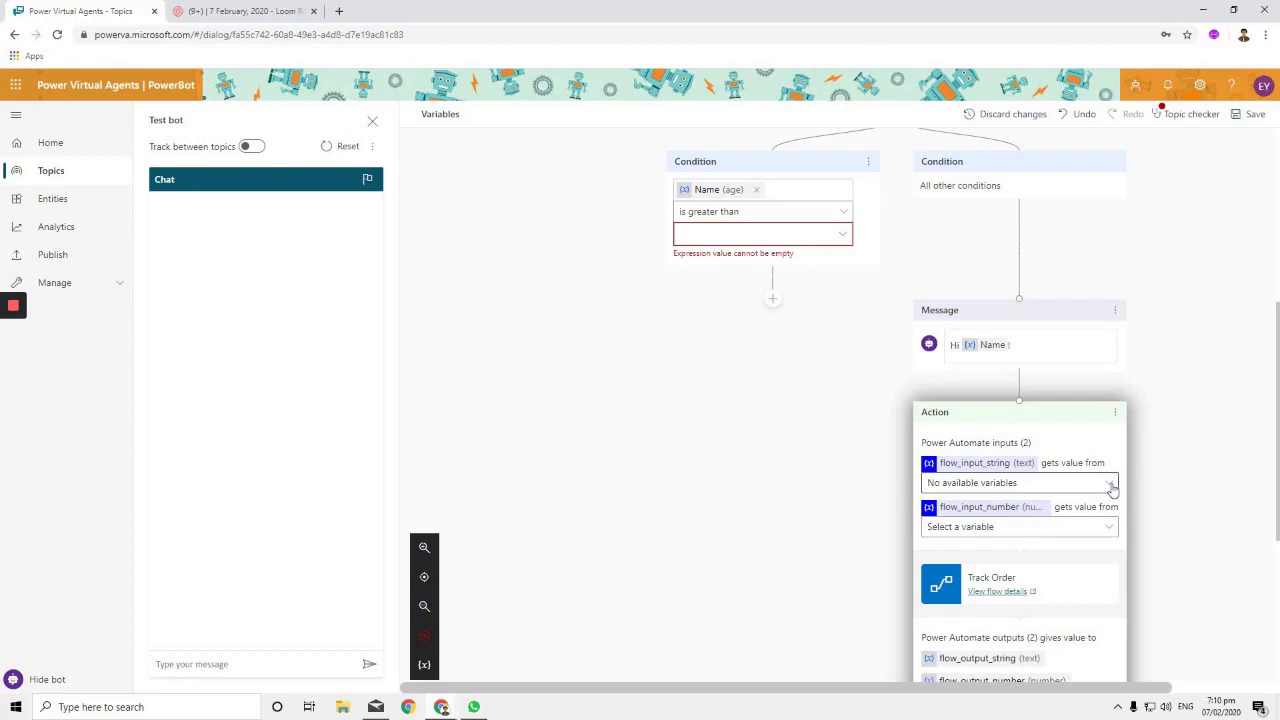
{"action": "scroll", "coordinate": [756, 443], "scroll_direction": "down", "scroll_amount": 1}
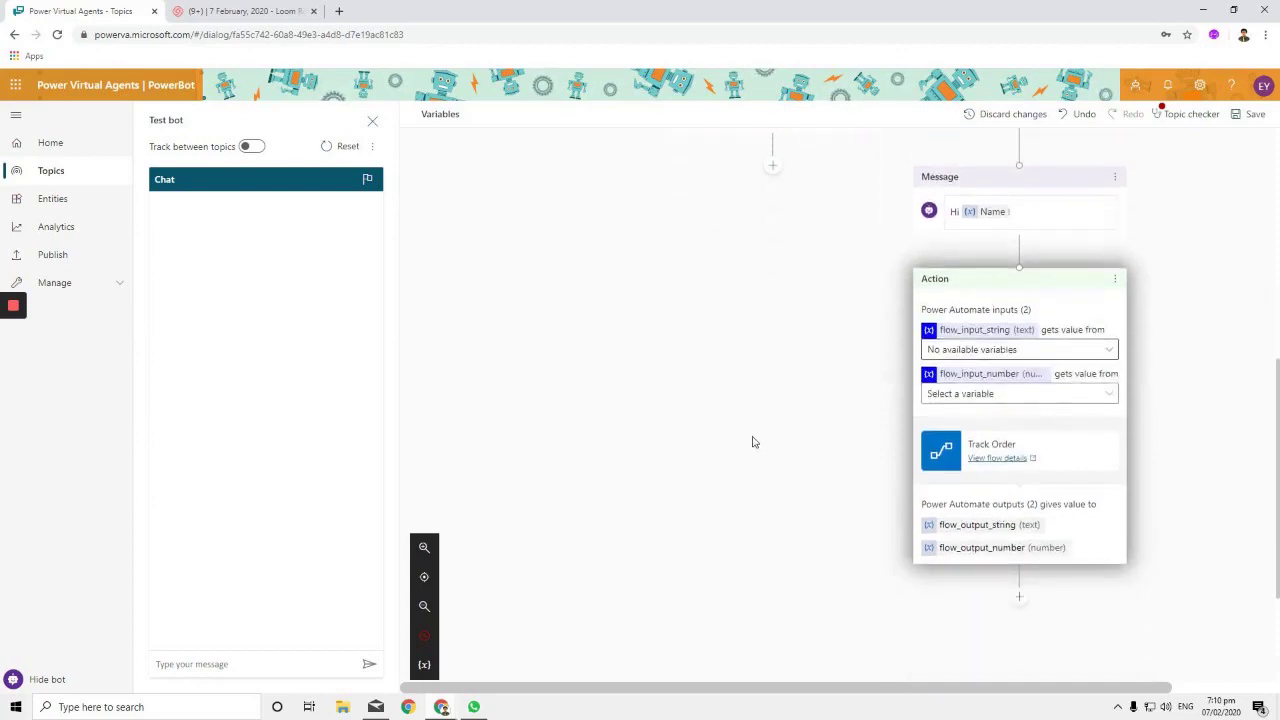
{"action": "scroll", "coordinate": [754, 442], "scroll_direction": "up", "scroll_amount": 5}
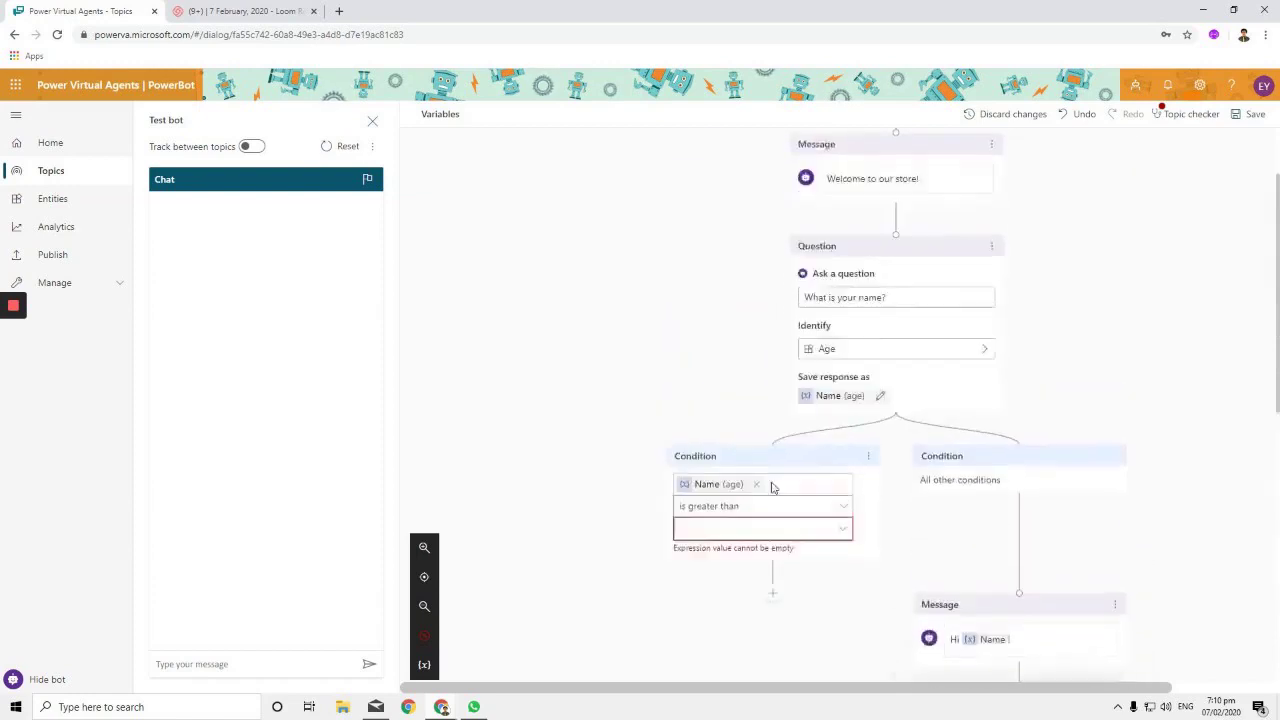